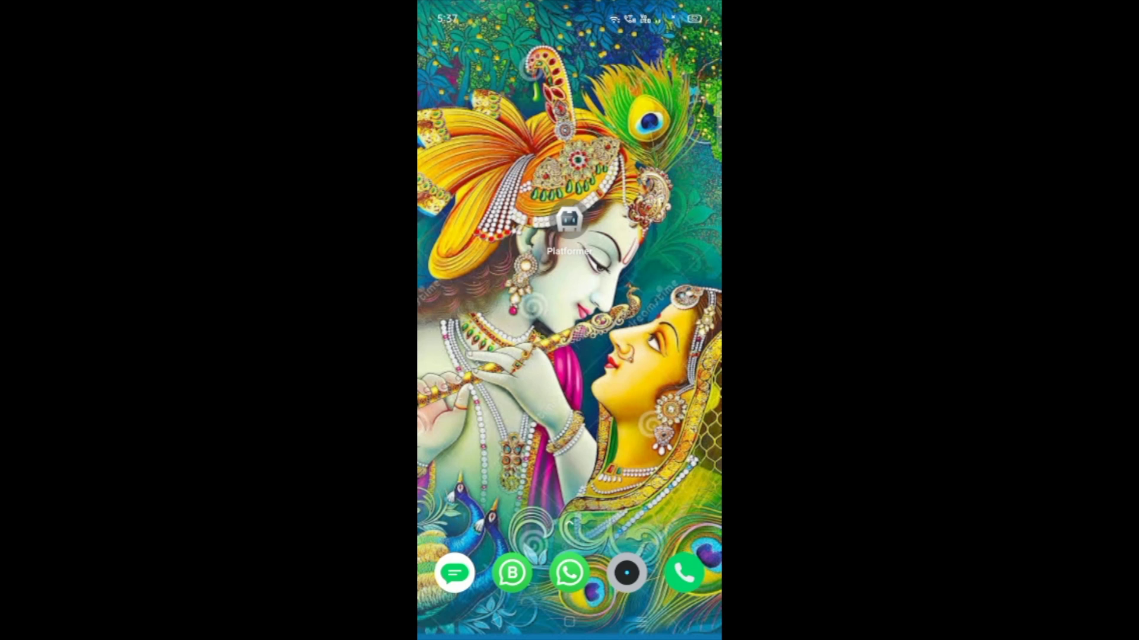
Launch the Platformer game on the phone, jump the character toward the first coins and raise the media volume
click(569, 219)
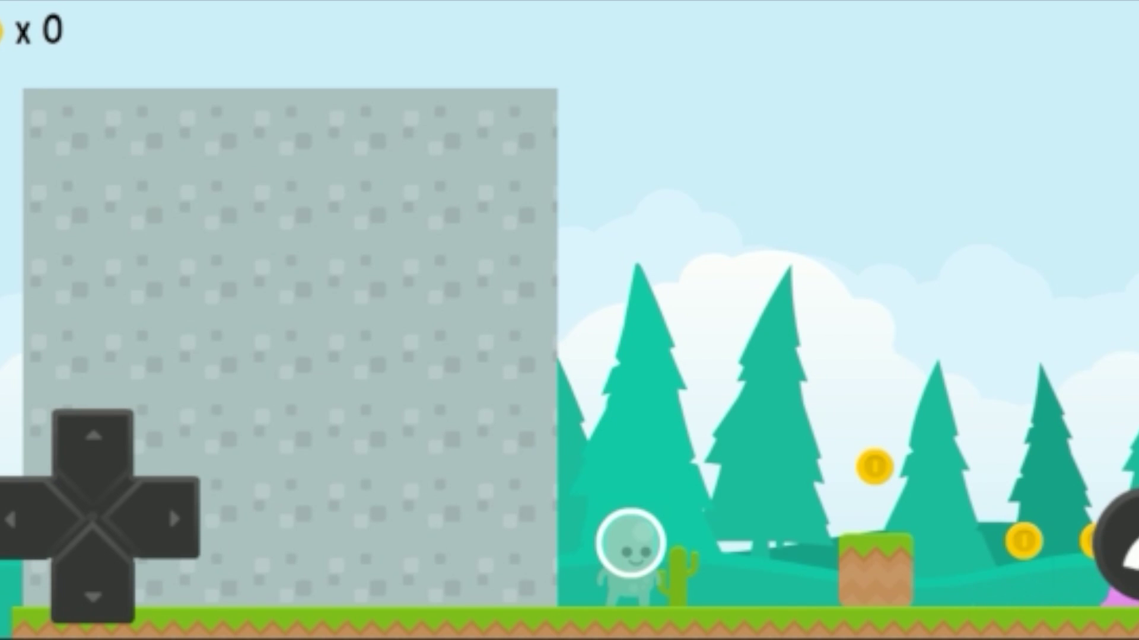
click(141, 524)
click(1122, 545)
click(151, 519)
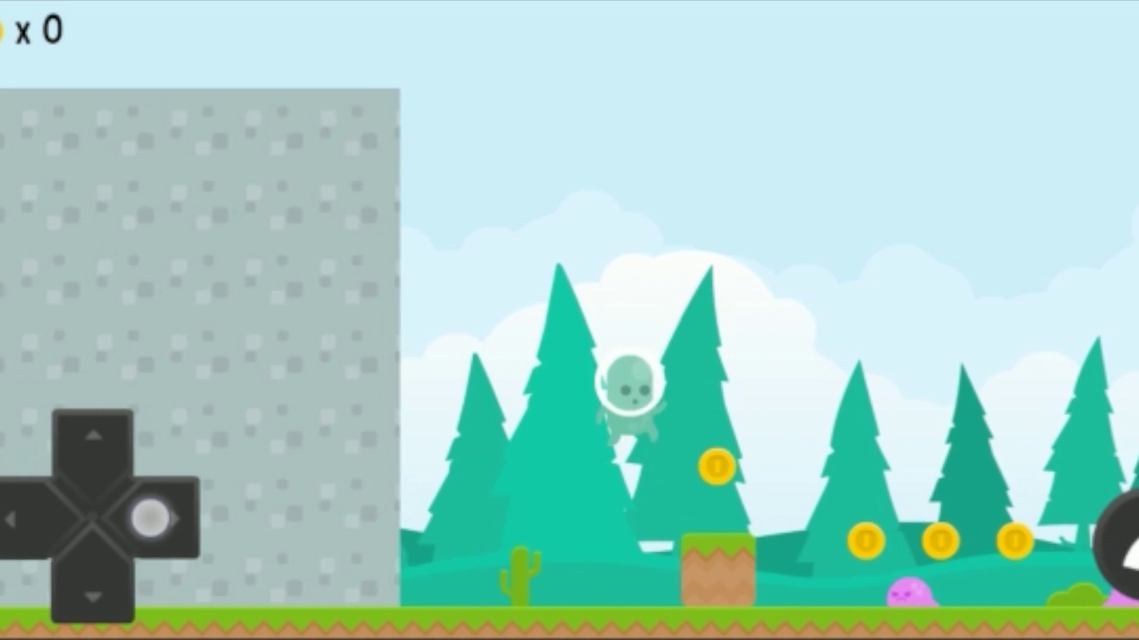
click(163, 508)
click(1123, 528)
click(171, 509)
click(1118, 539)
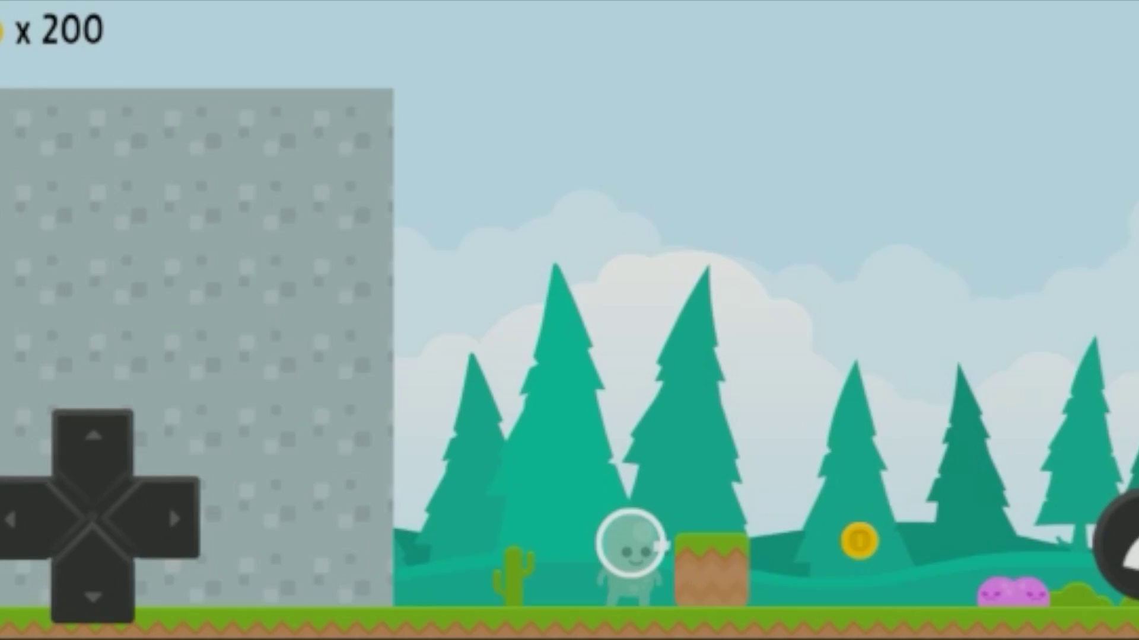
key(XF86AudioRaiseVolume)
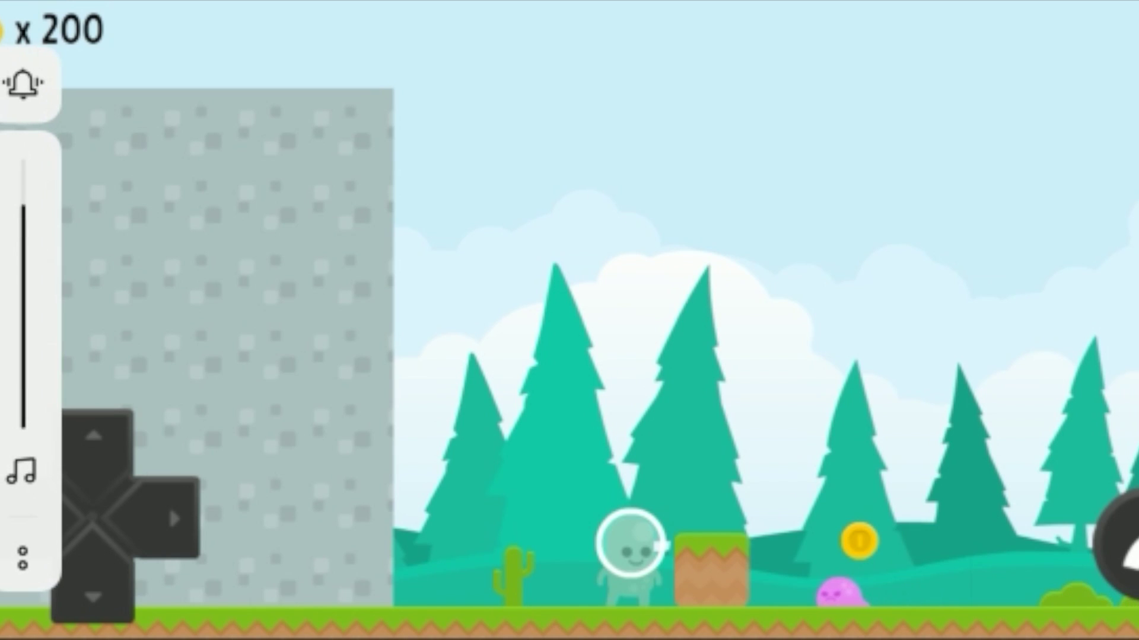
Jump the character over the grass block and the slimes, collecting coins on the way to the first floating log platform
click(171, 496)
click(1120, 537)
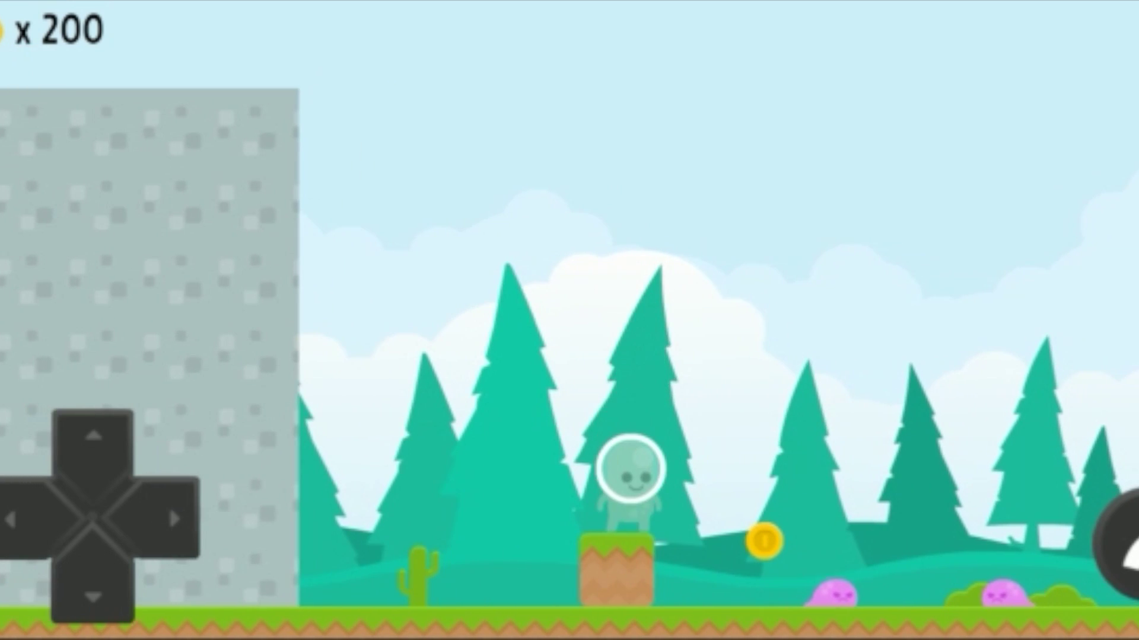
click(182, 482)
click(1121, 536)
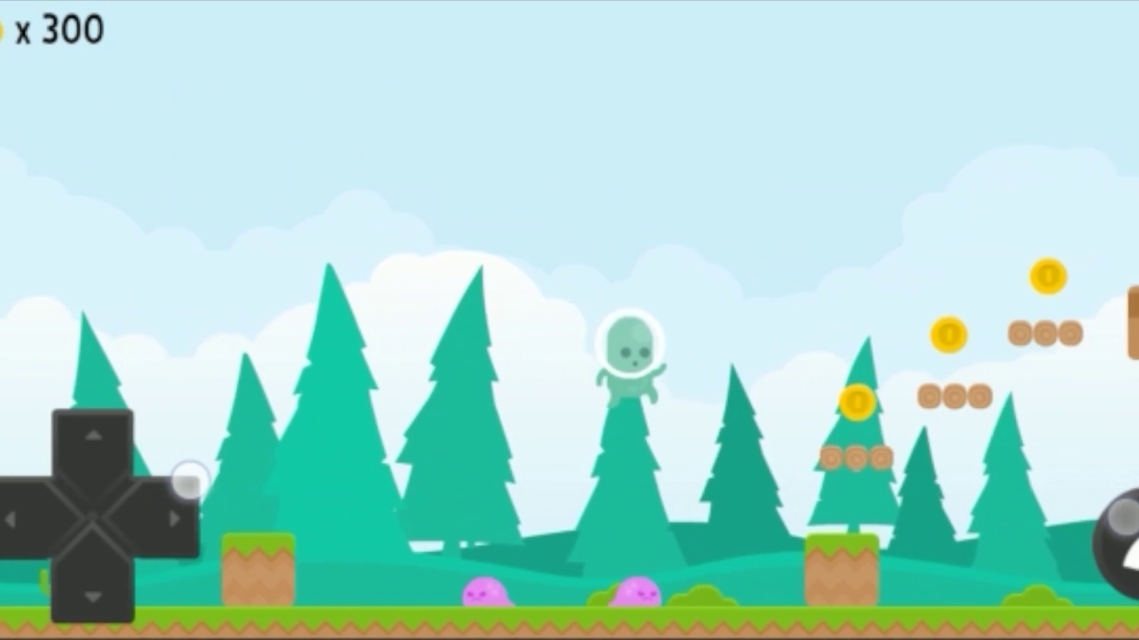
click(186, 488)
click(1121, 537)
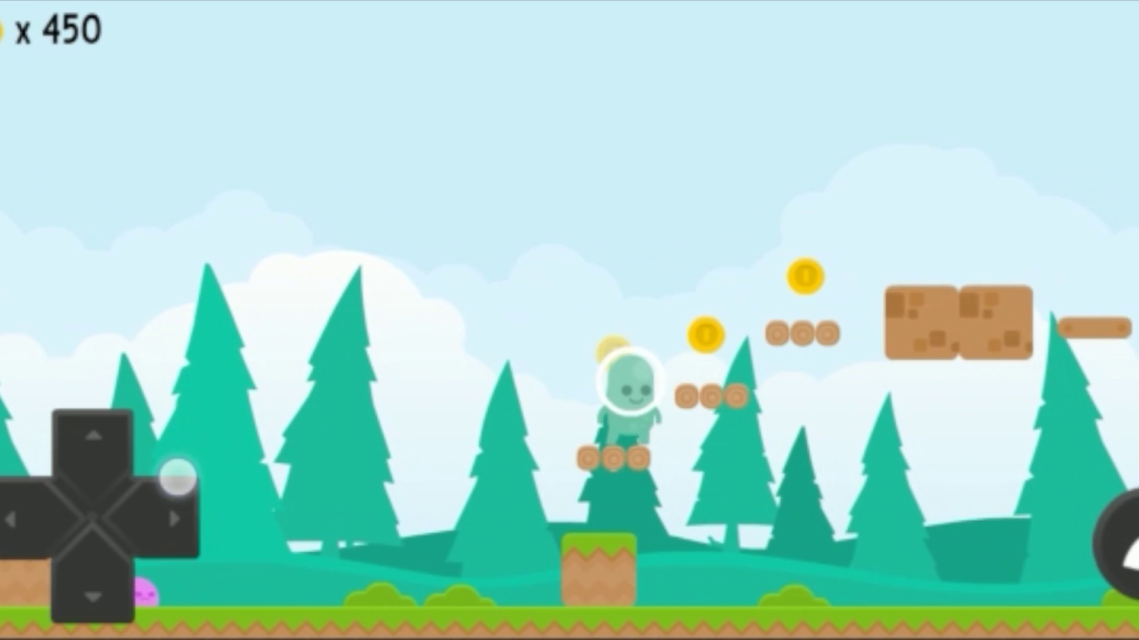
Try to climb the floating log platforms to the brick blocks, and start moving again from the checkpoint
click(1134, 515)
click(178, 477)
click(193, 482)
click(1134, 516)
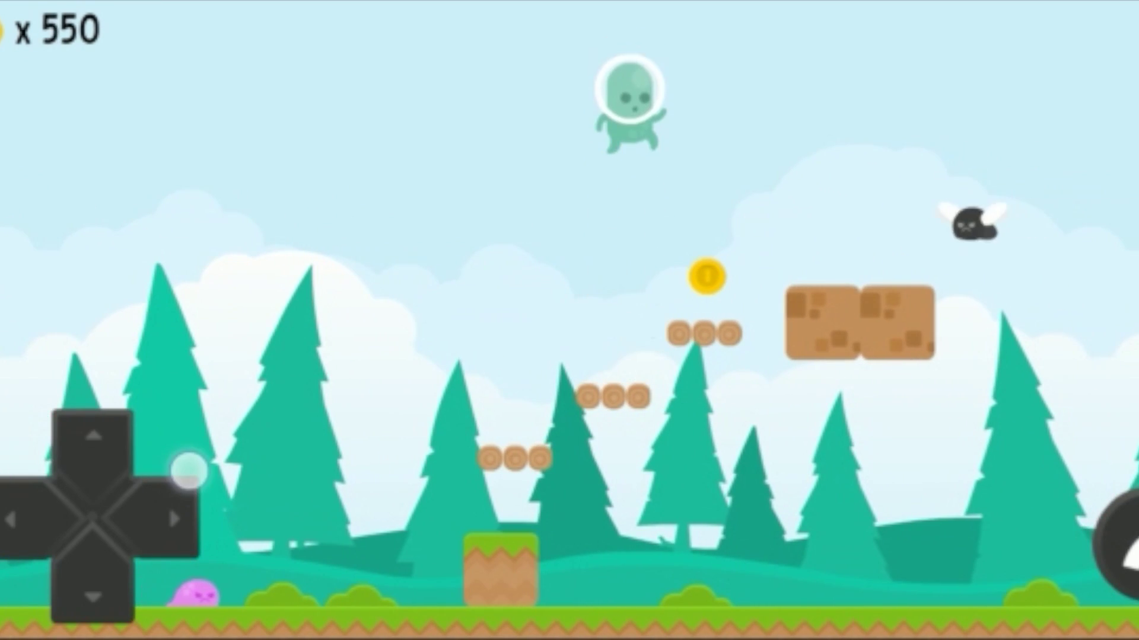
click(1126, 525)
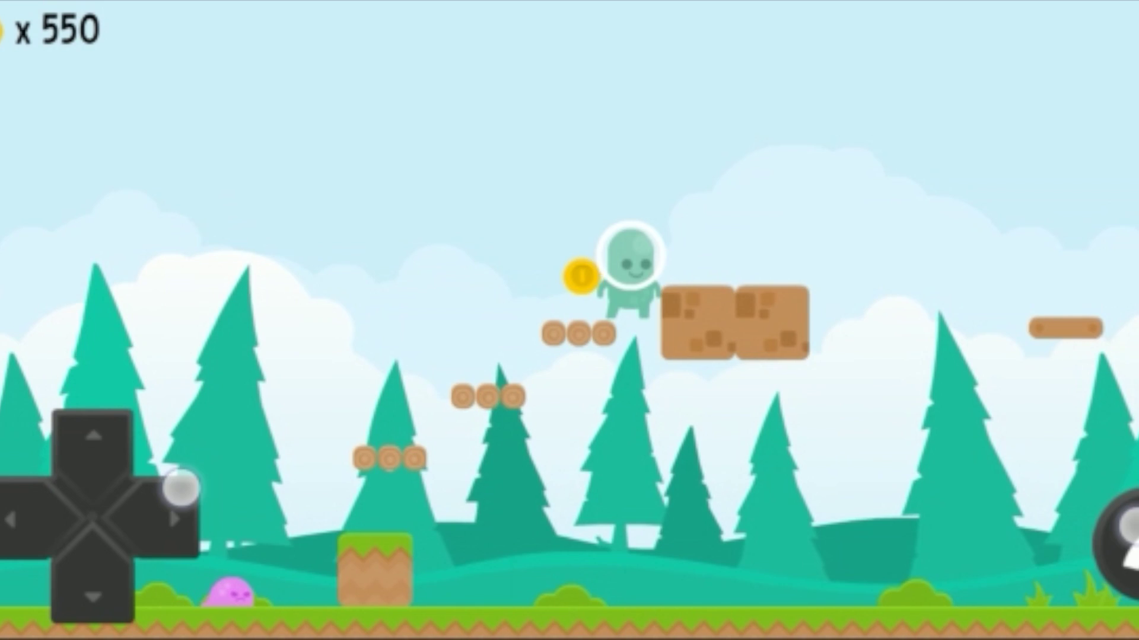
click(1129, 525)
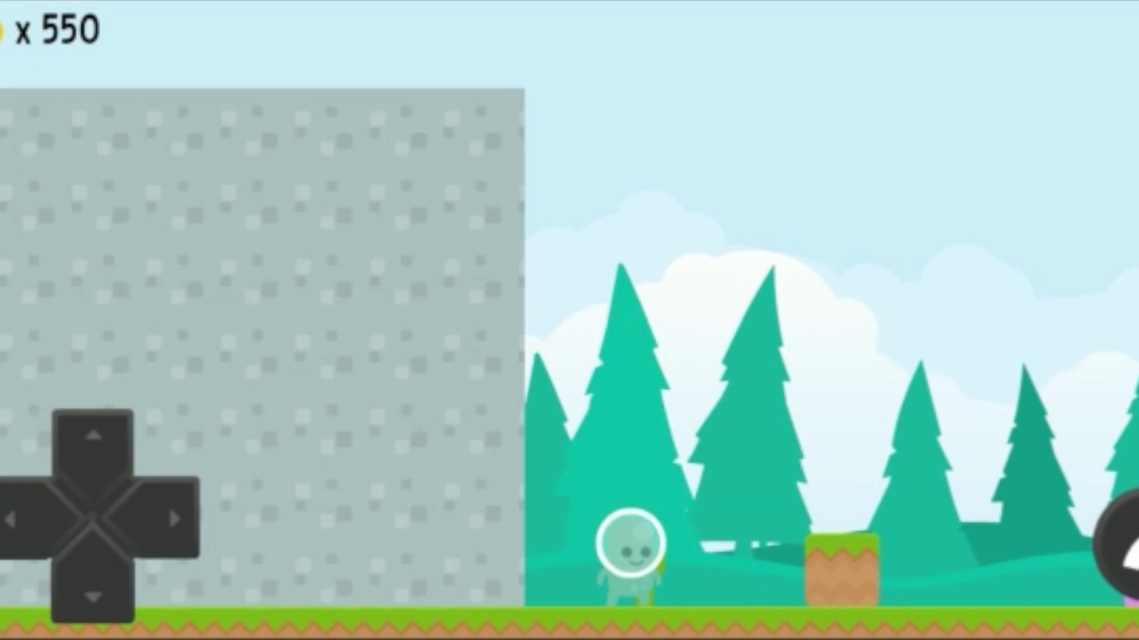
click(164, 501)
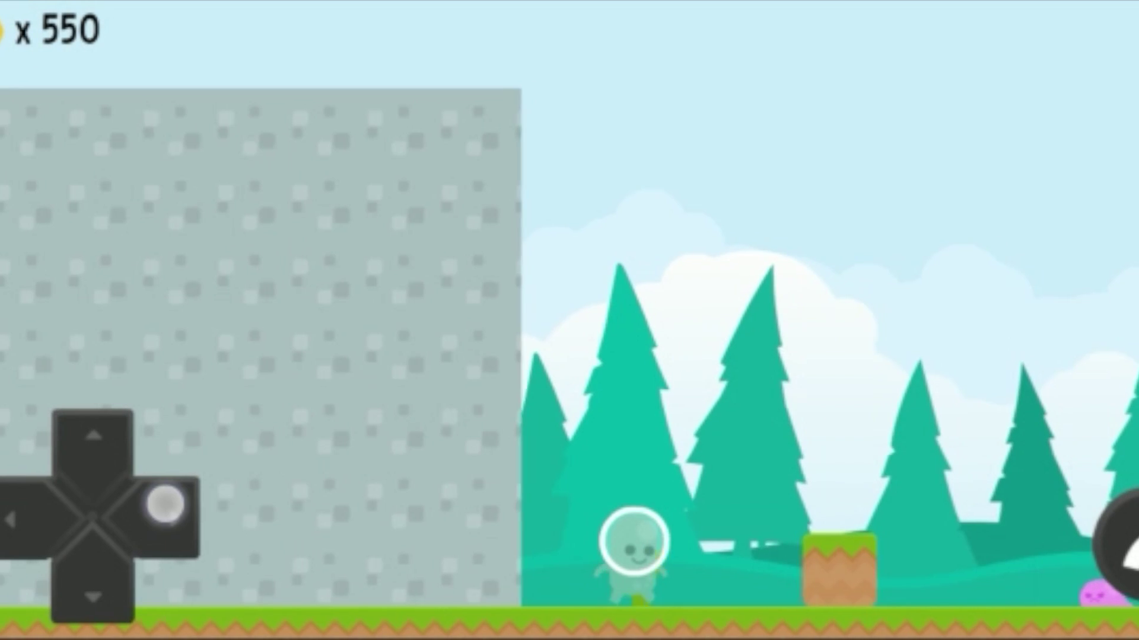
click(1113, 542)
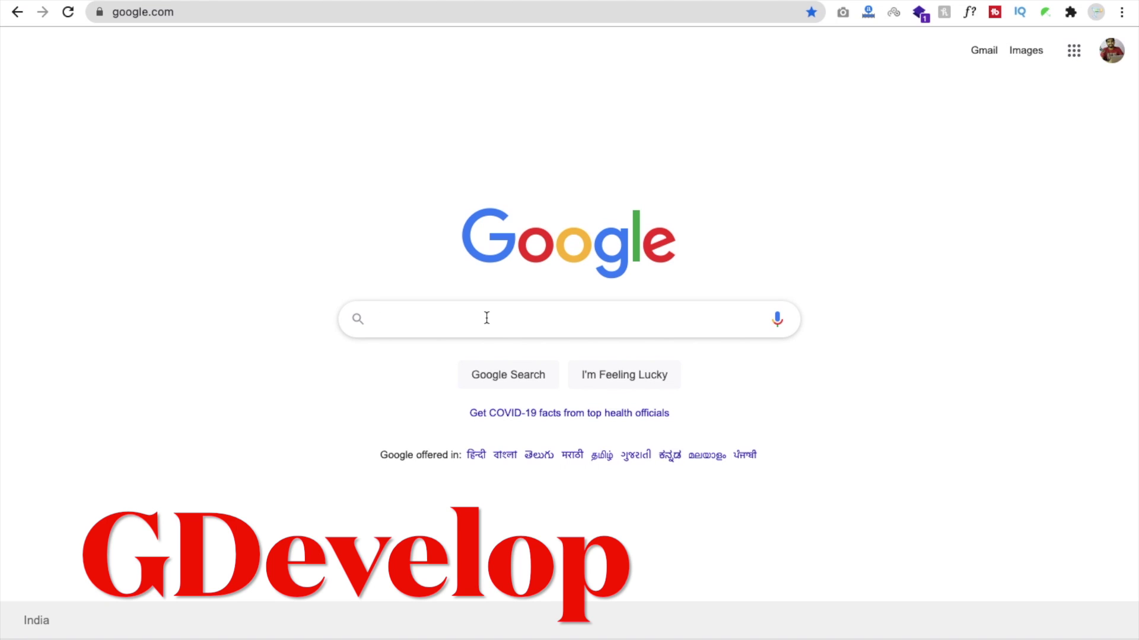
Switch to the web browser, search Google for GDevelop and open the official gdevelop-app.com website
text(GDe)
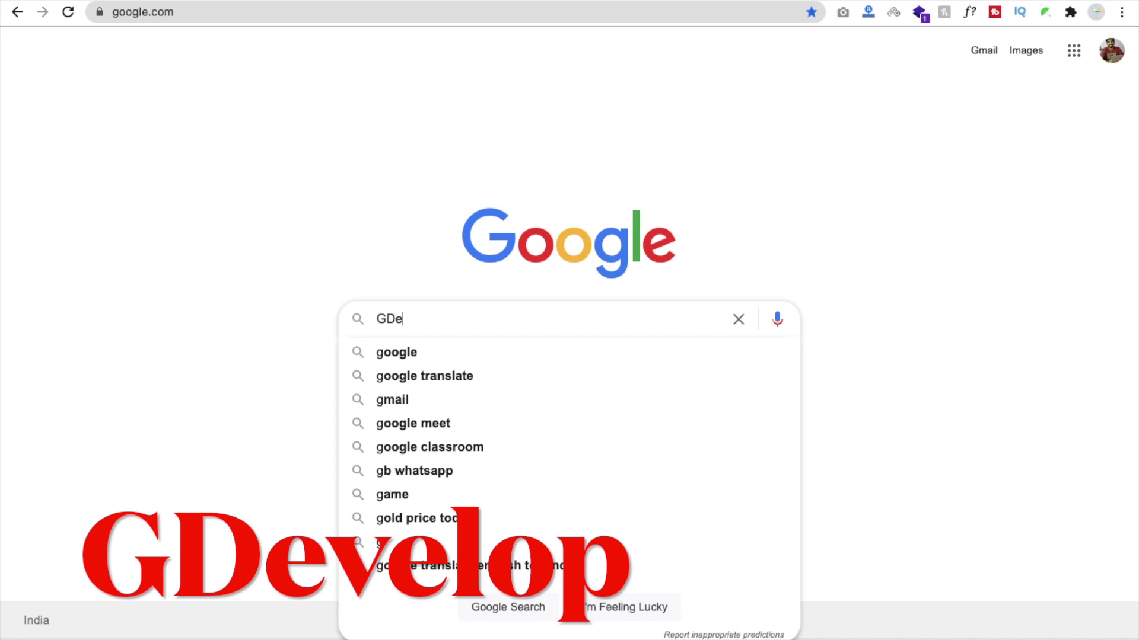
text(velop)
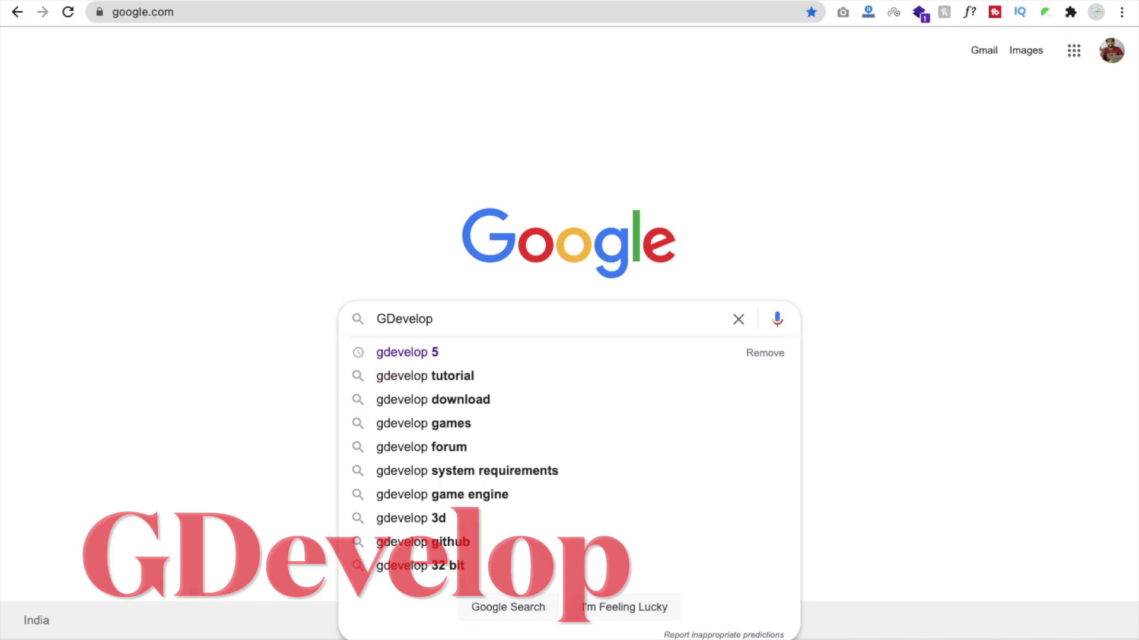
key(Return)
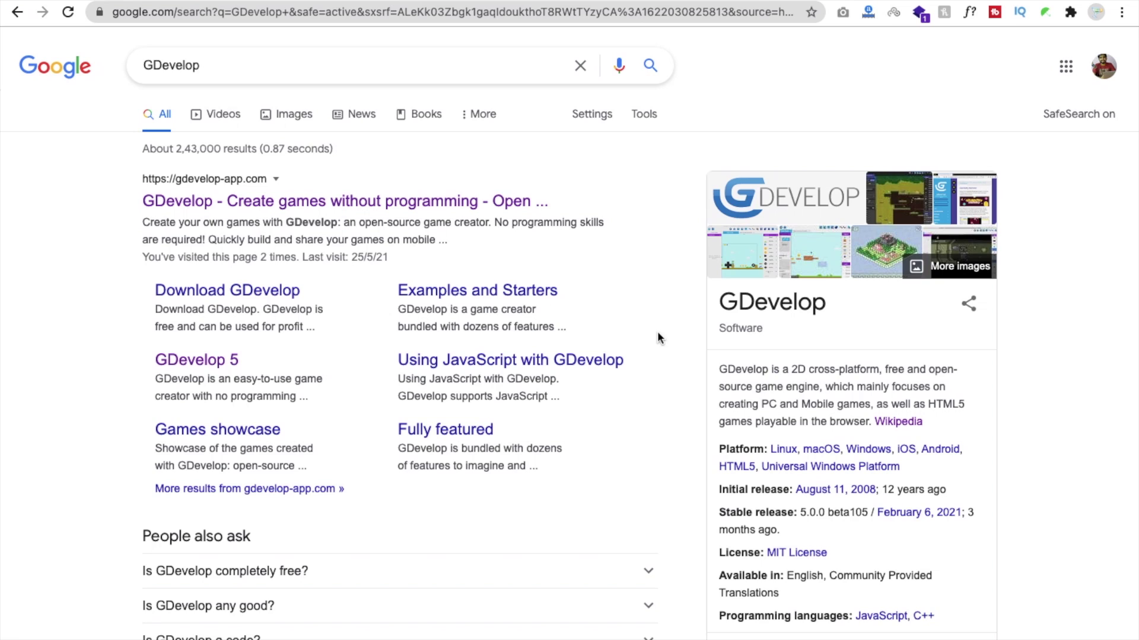
click(325, 202)
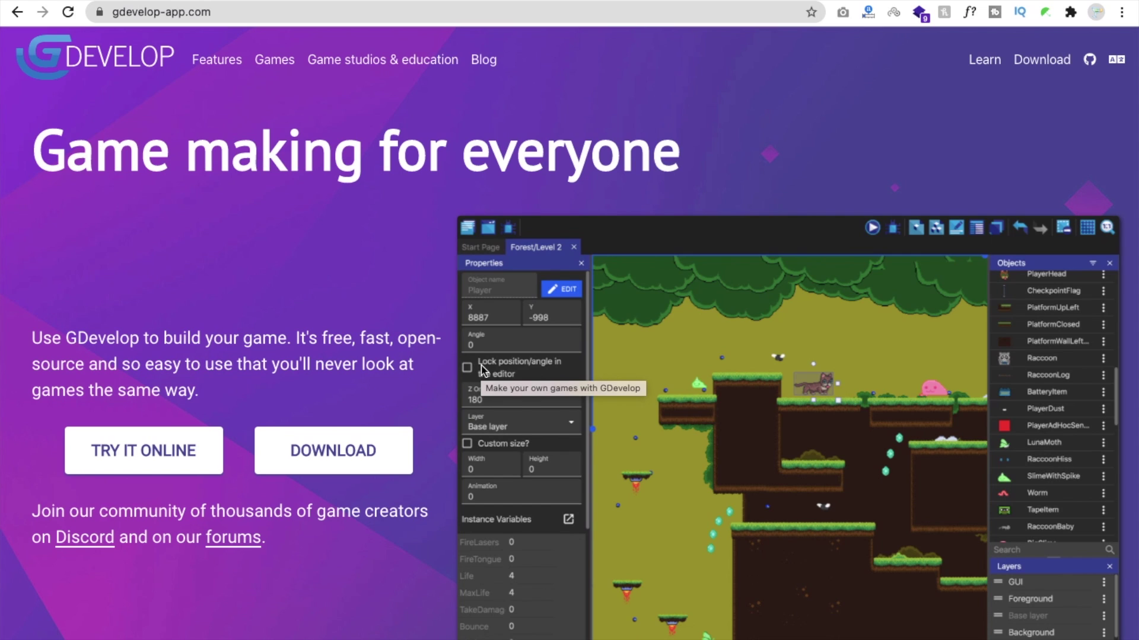
Start the online version of the GDevelop editor and dismiss its welcome dialog
scroll(481, 369, down, 1)
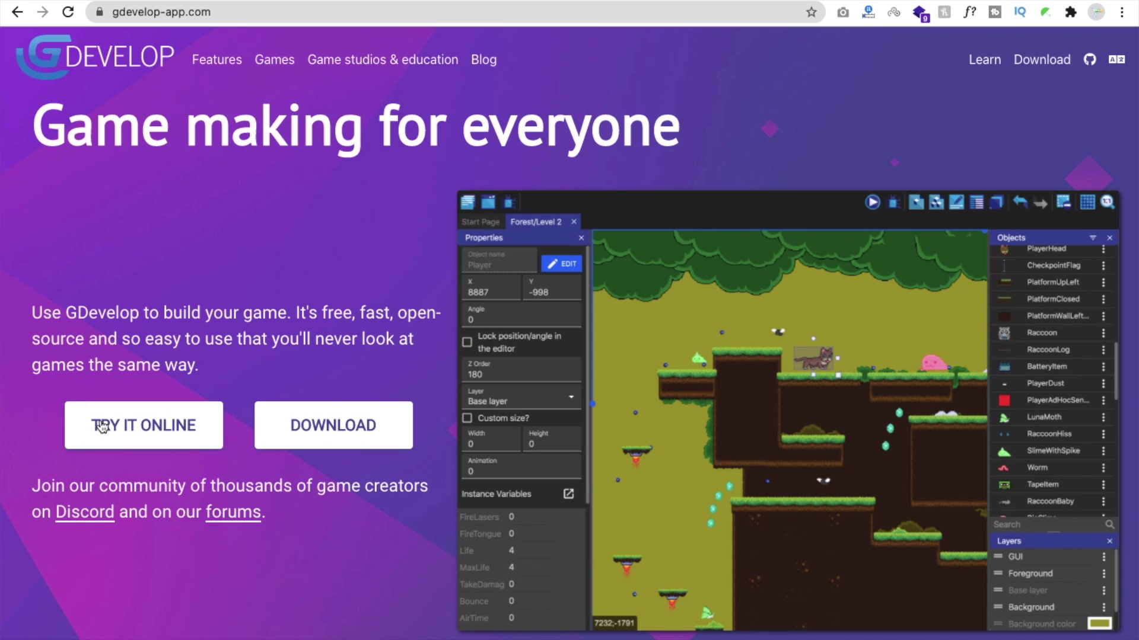
click(144, 442)
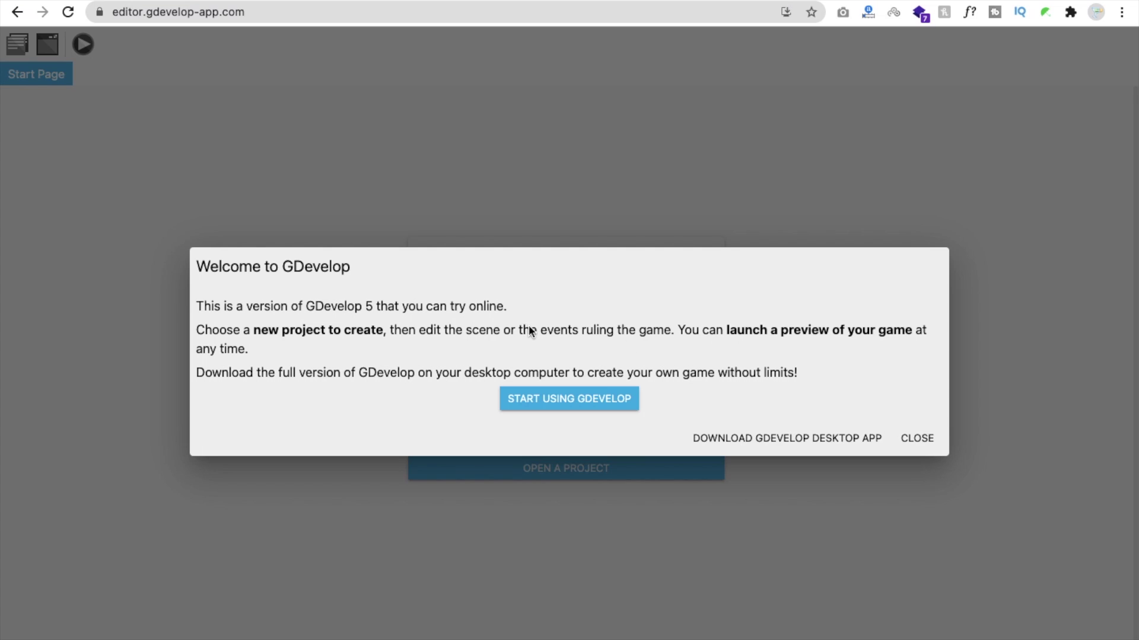
click(917, 440)
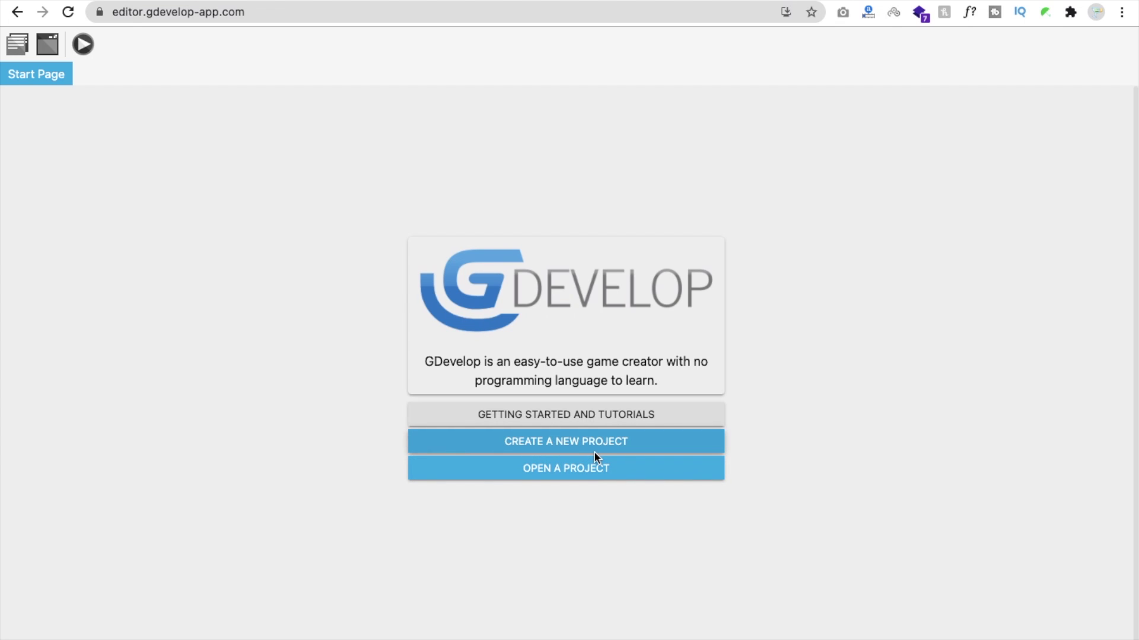
Browse the examples, tutorials and games showcase for new games, and create a project from the Platformer starter
click(548, 441)
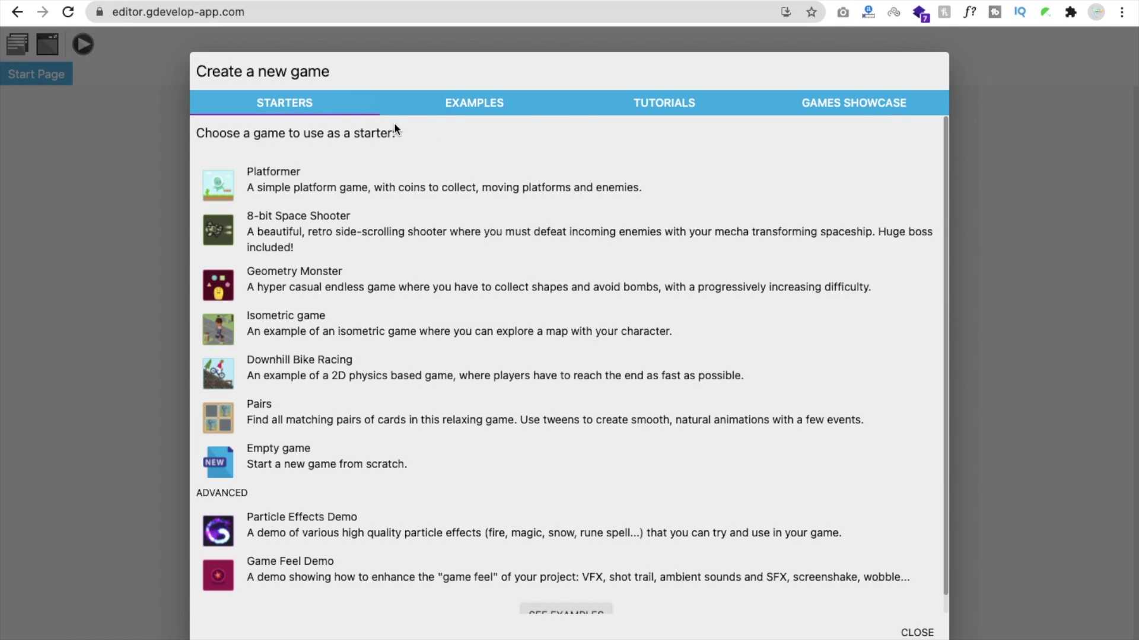
click(450, 105)
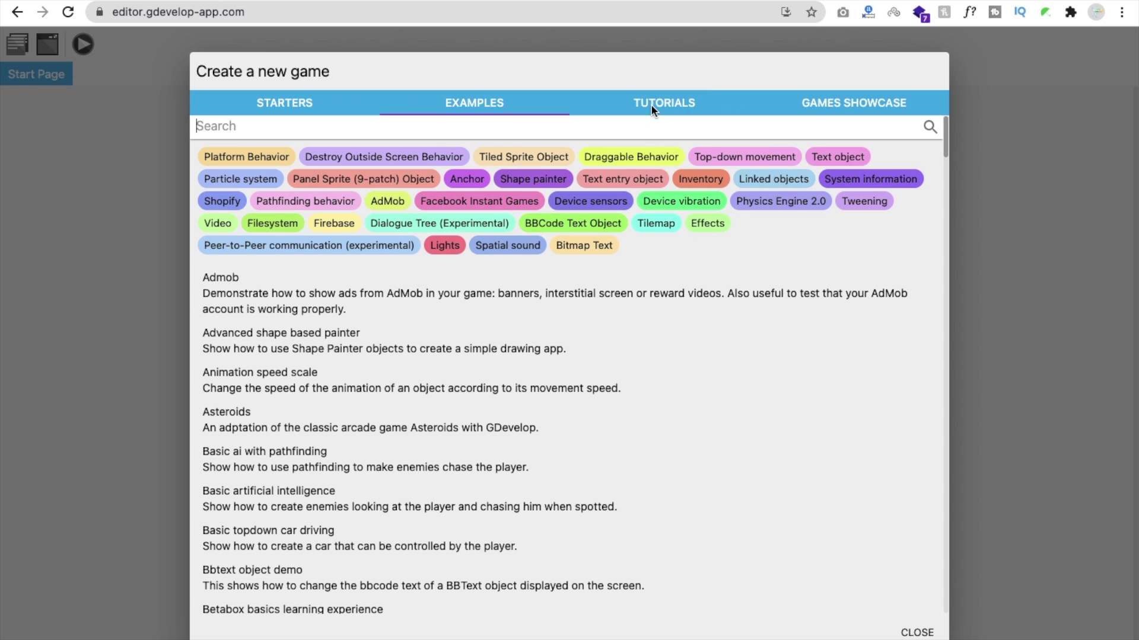
click(650, 104)
click(852, 105)
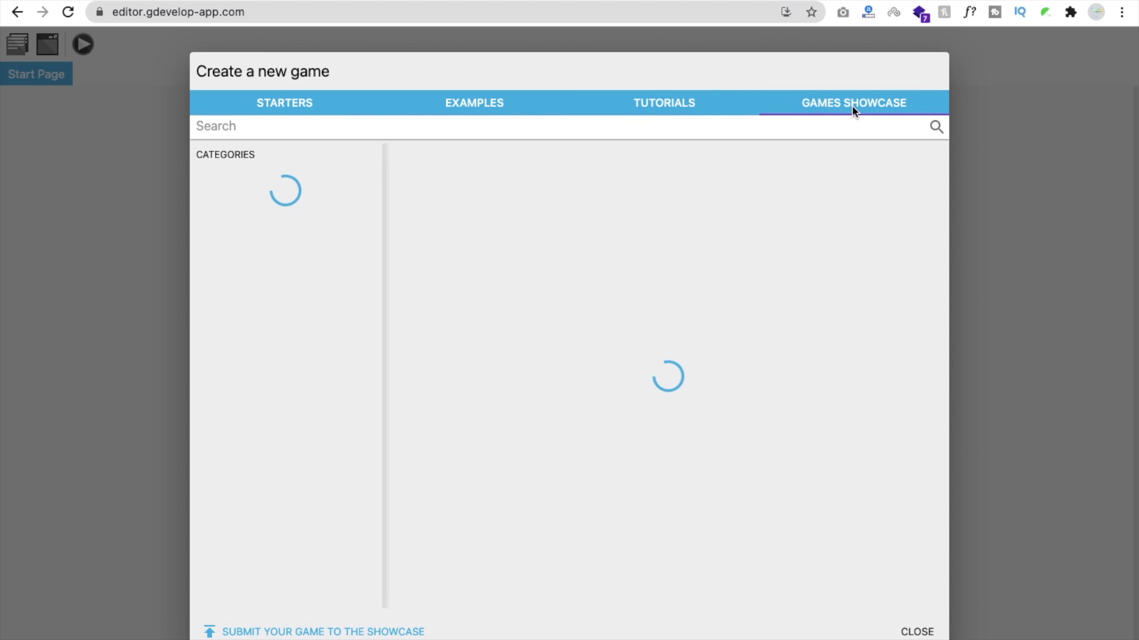
click(286, 108)
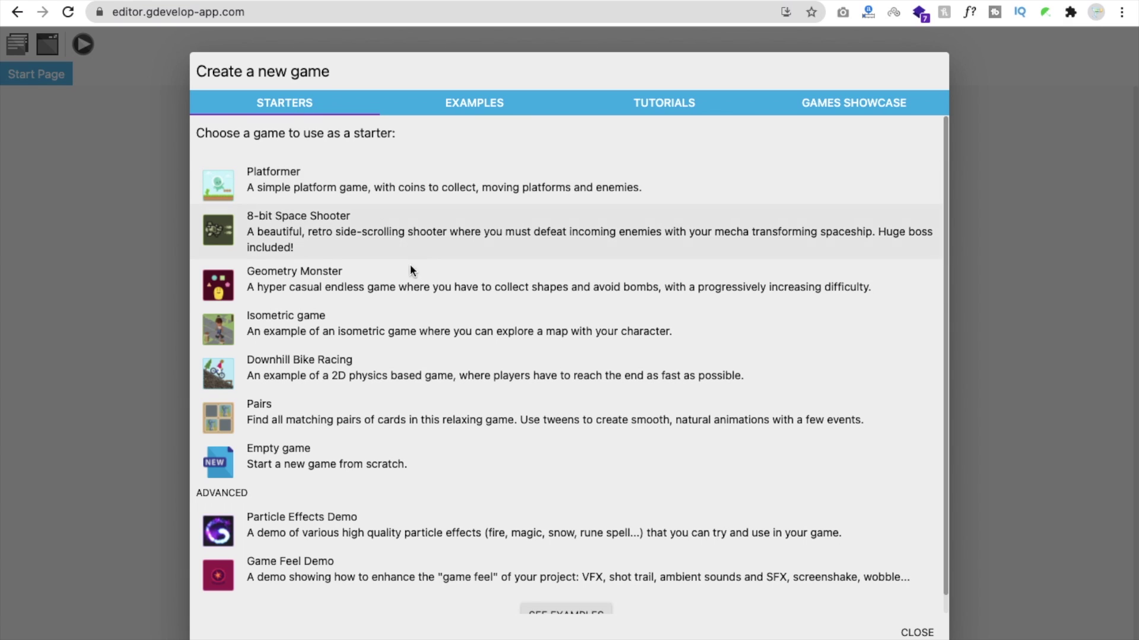
scroll(384, 465, down, 1)
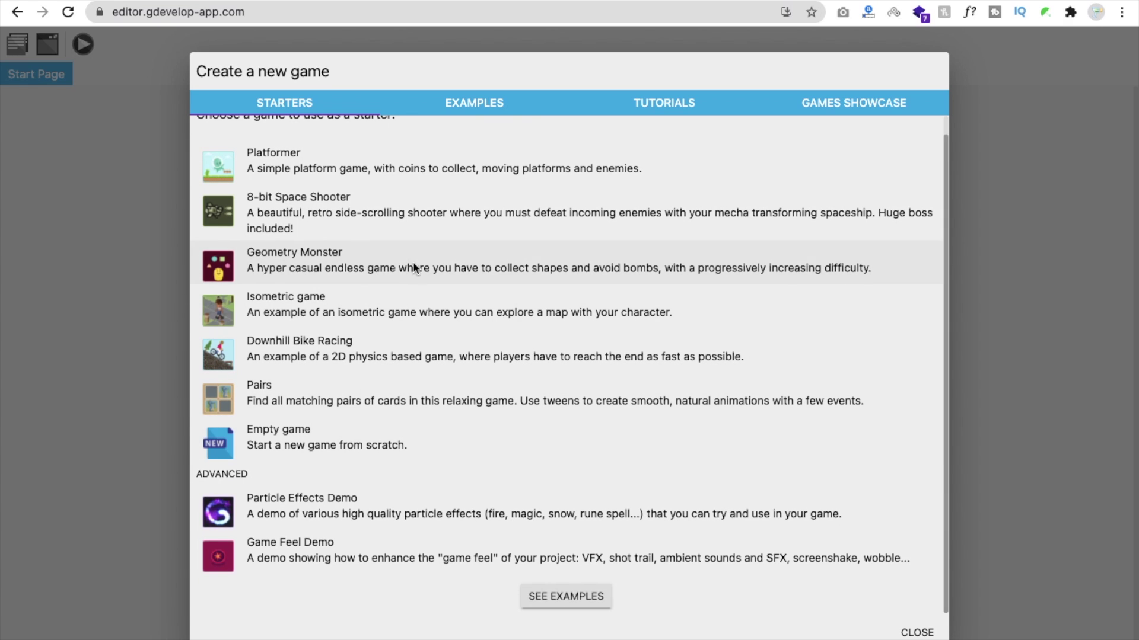
scroll(489, 364, up, 1)
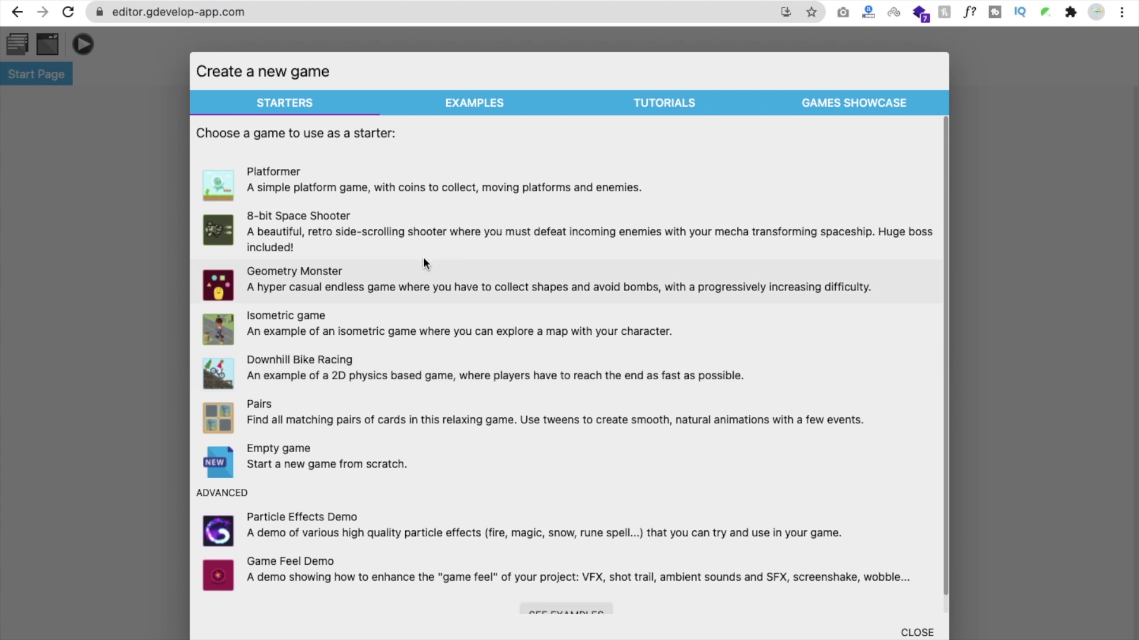
click(360, 180)
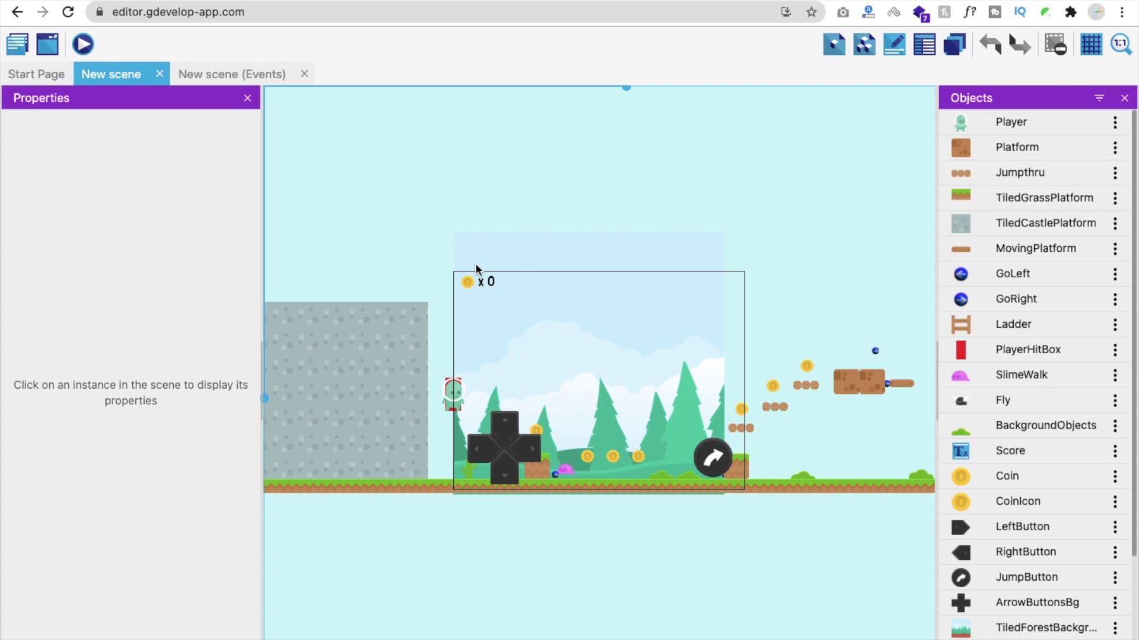
click(1027, 126)
click(1027, 141)
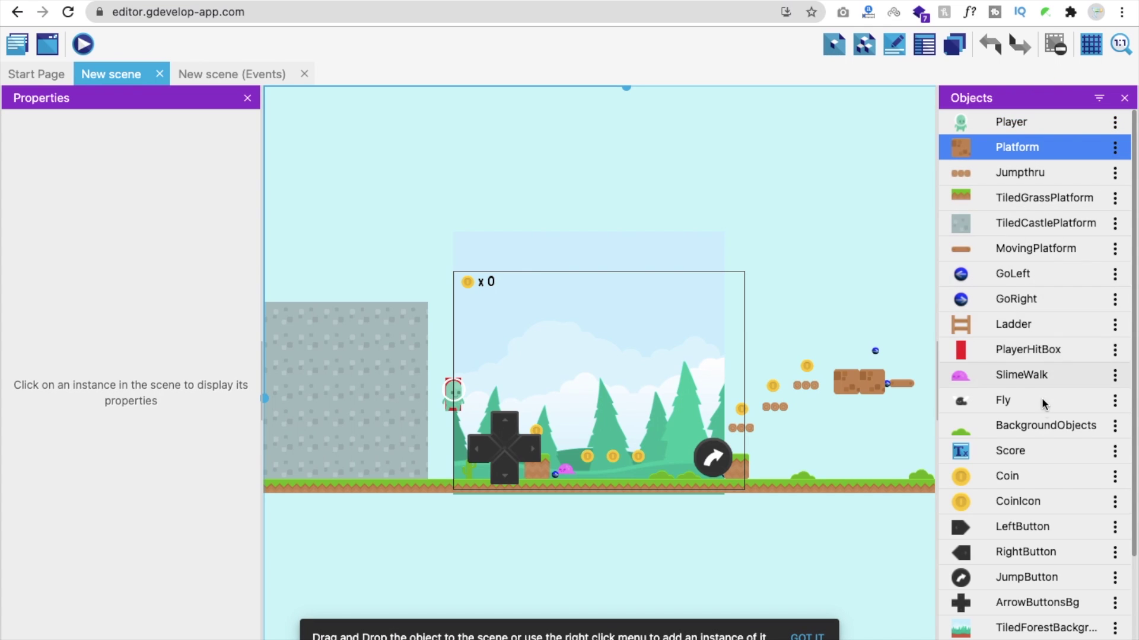
scroll(1036, 522, down, 2)
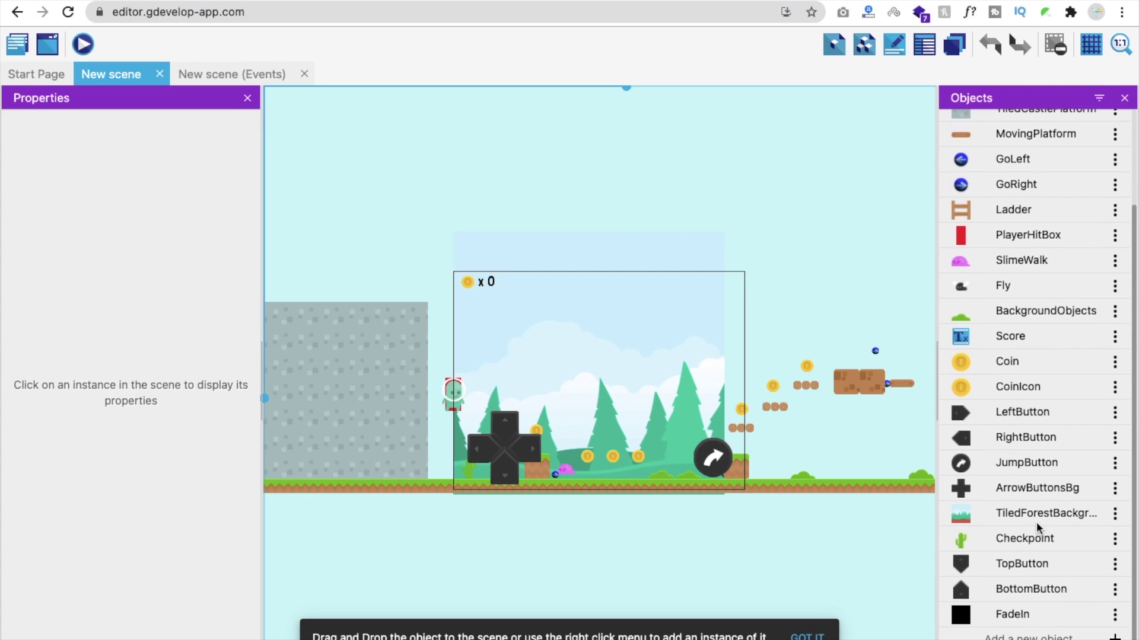
scroll(1036, 524, up, 2)
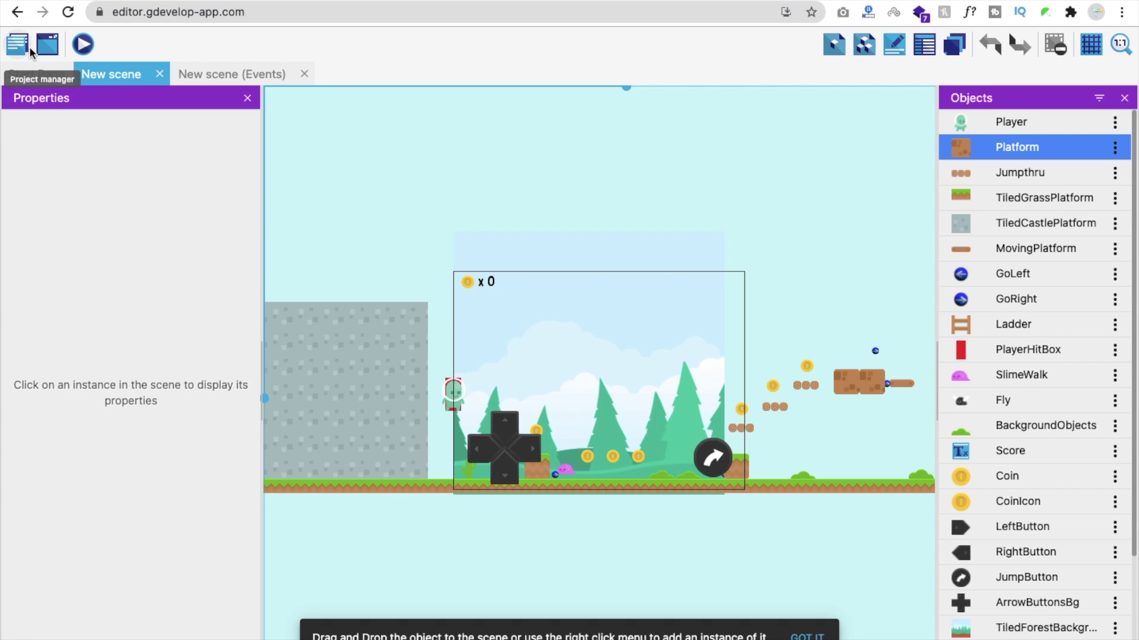
Open the project properties in the game settings and set the game name to TCB First Game
click(35, 62)
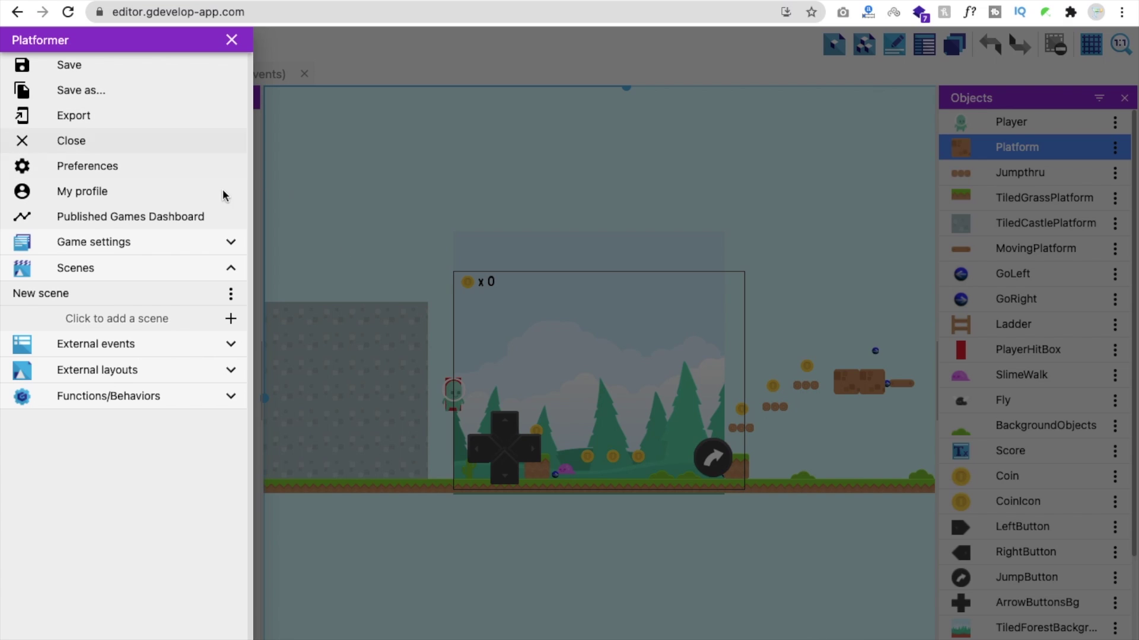
click(229, 244)
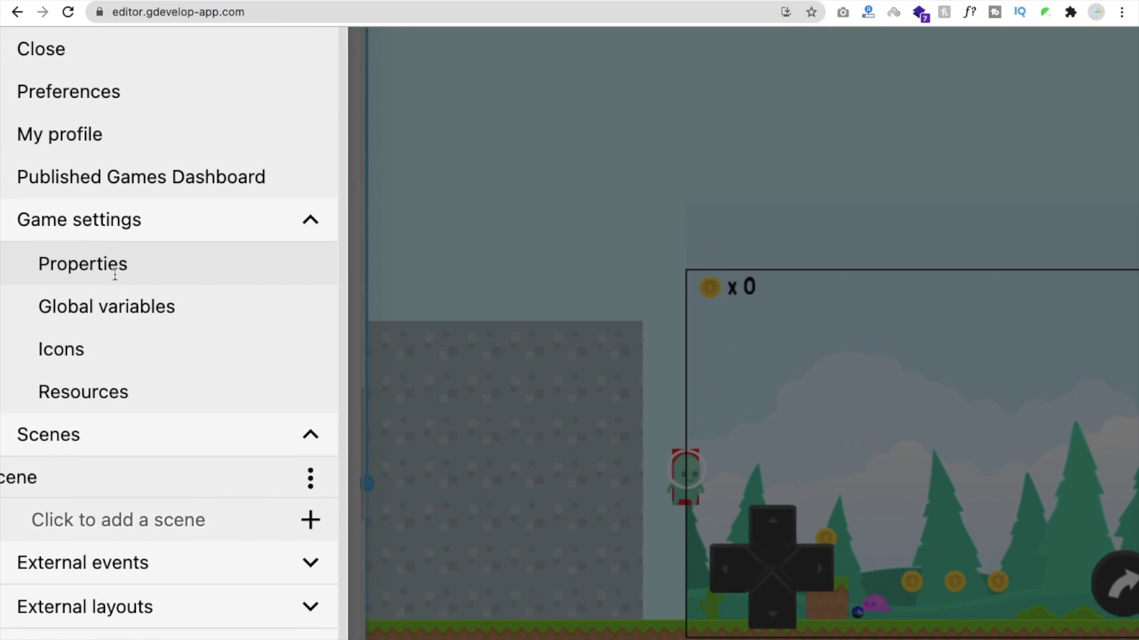
click(113, 272)
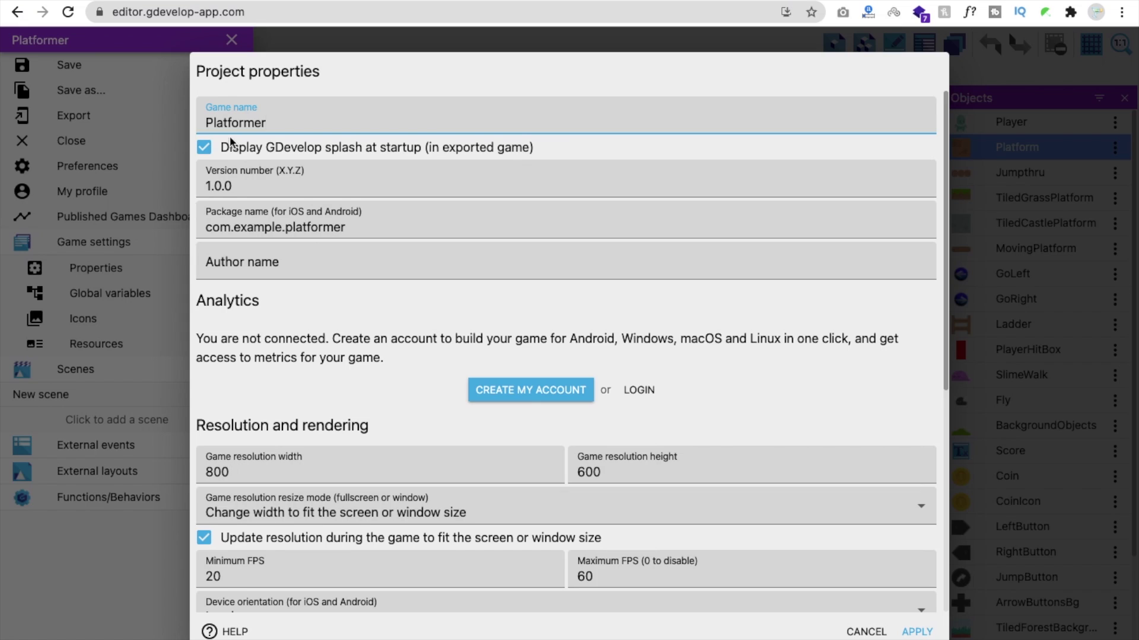
double_click(273, 130)
text(TCB Fi)
text(rst Game)
Set the project's version number to 0.0.1 and its package name to com.tcb.platformer
double_click(260, 185)
text(00)
key(BackSpace)
text(.0)
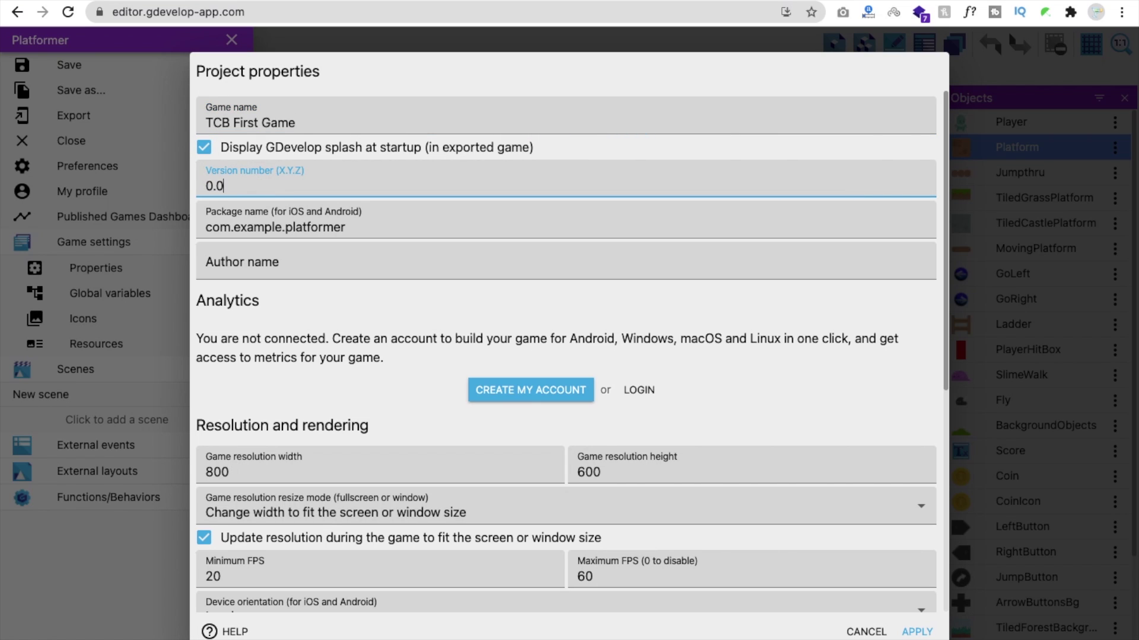
text(.1)
double_click(259, 228)
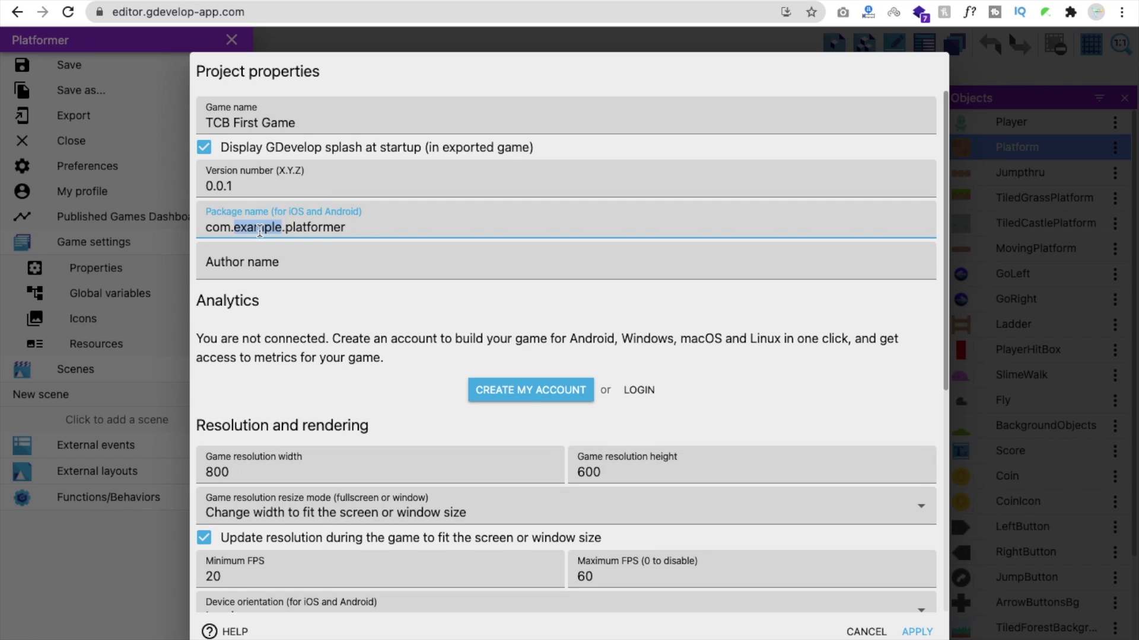
text(tcb)
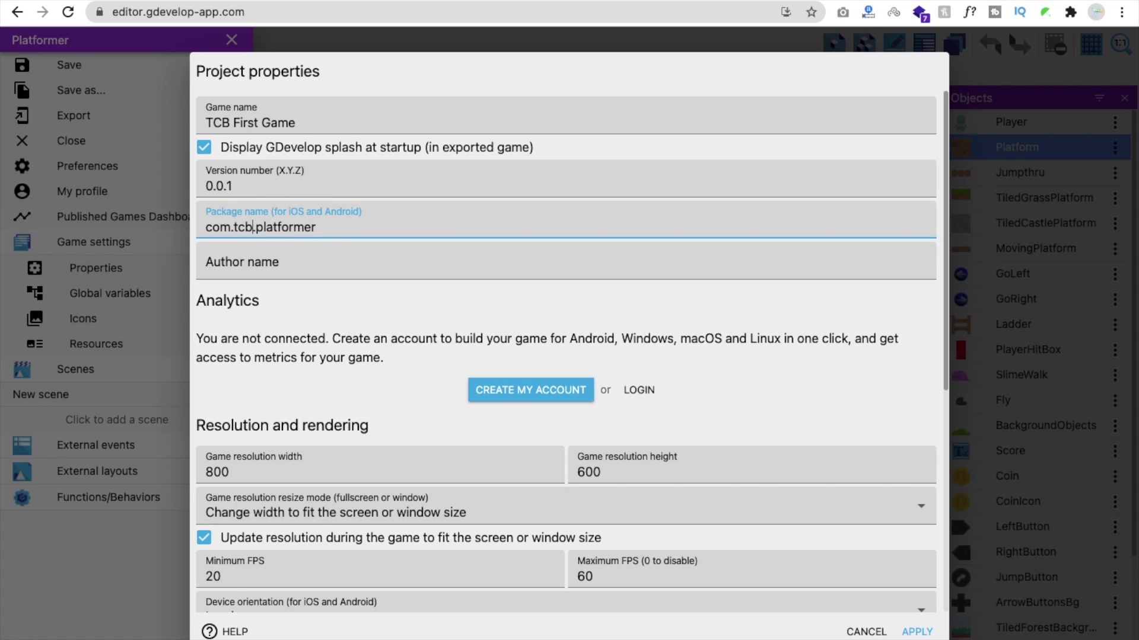
Change the project's package name to com.tcb.myfirstgame and set the author name to TCB
double_click(288, 228)
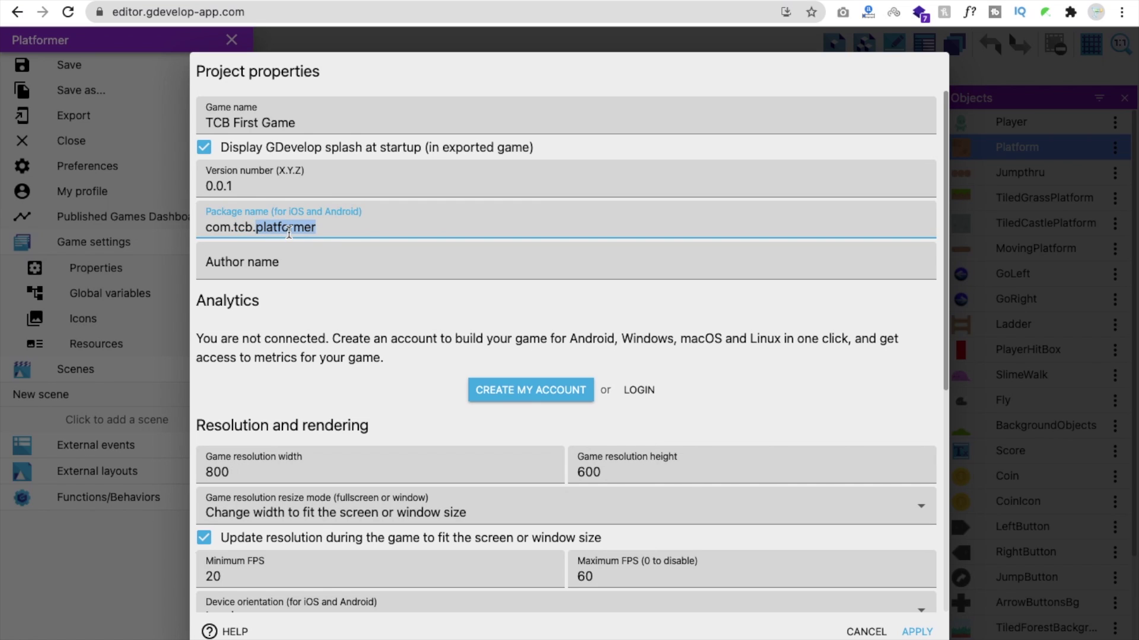
text(myfirstgame)
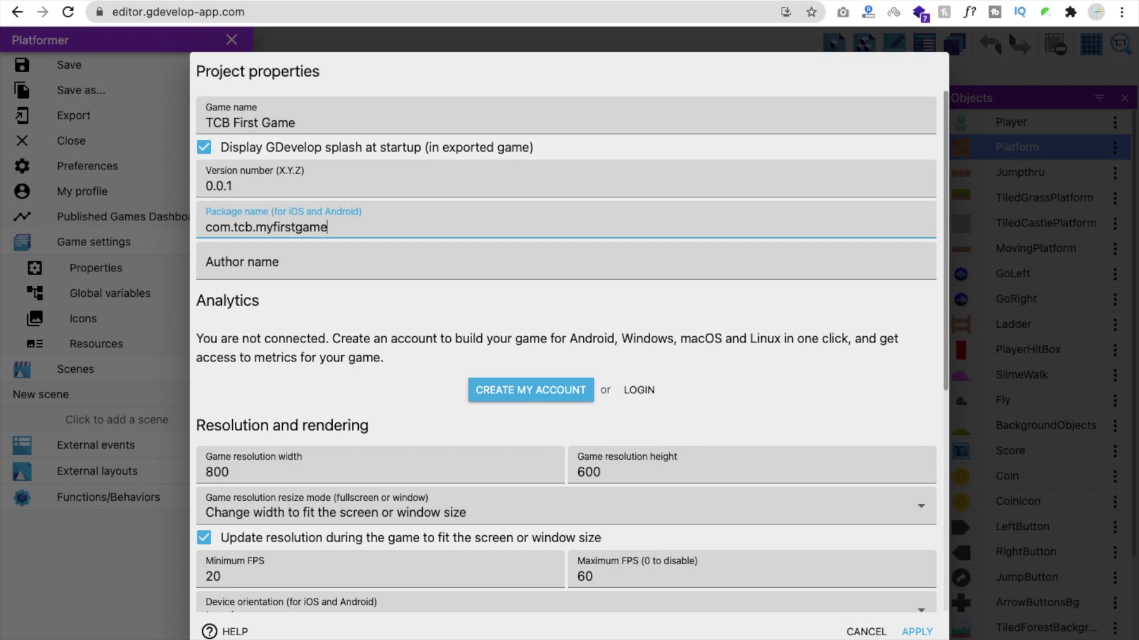
triple_click(238, 229)
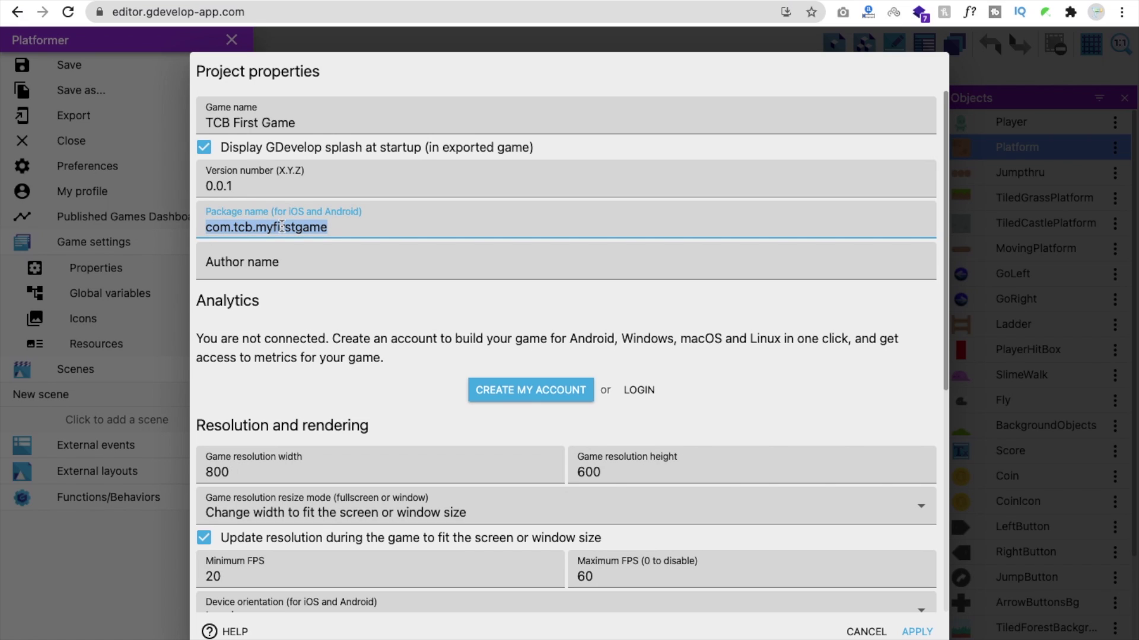
drag(256, 227, 249, 226)
scroll(252, 231, down, 1)
click(258, 244)
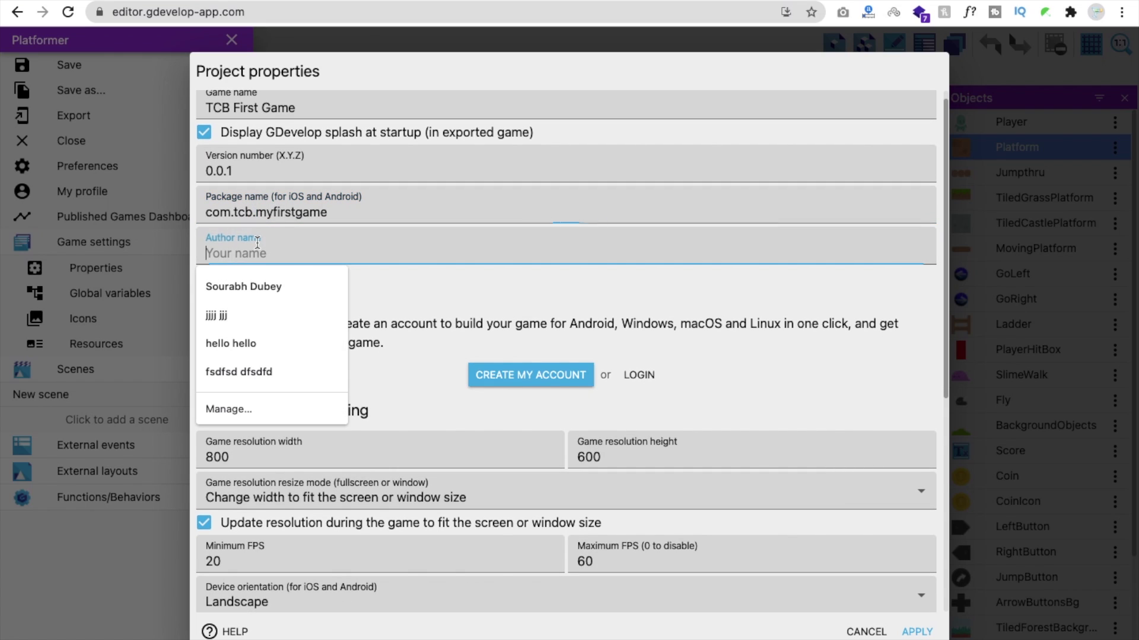
text(TCB)
click(347, 302)
Review the resolution, rendering, project file, AdMob and Firebase settings, then apply the project properties and return to the scene
scroll(347, 302, down, 3)
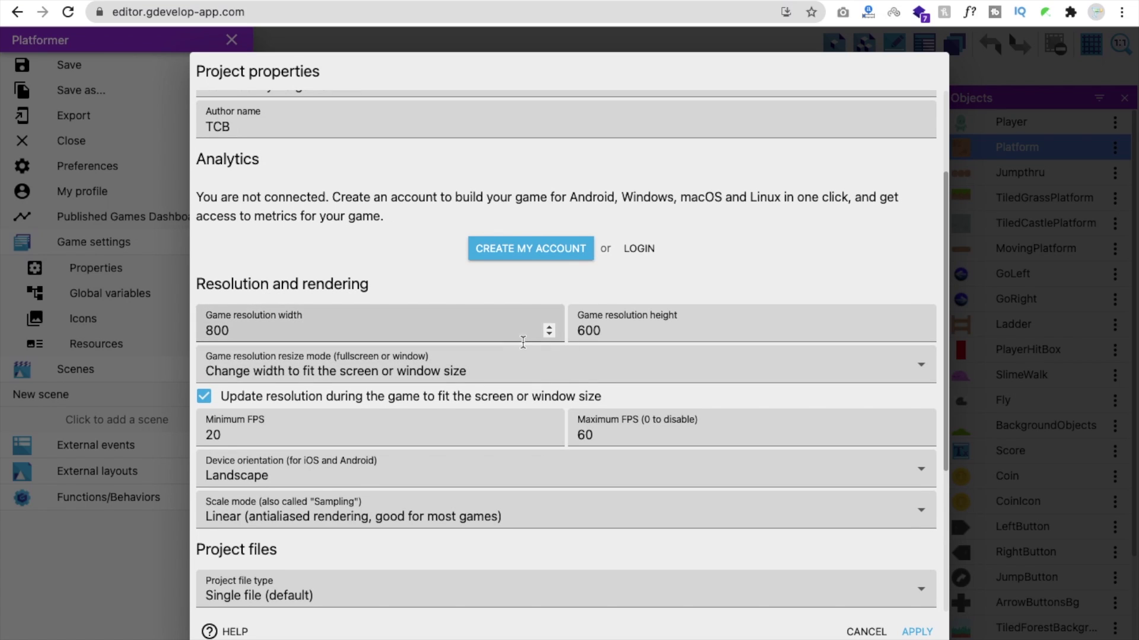
scroll(472, 320, down, 2)
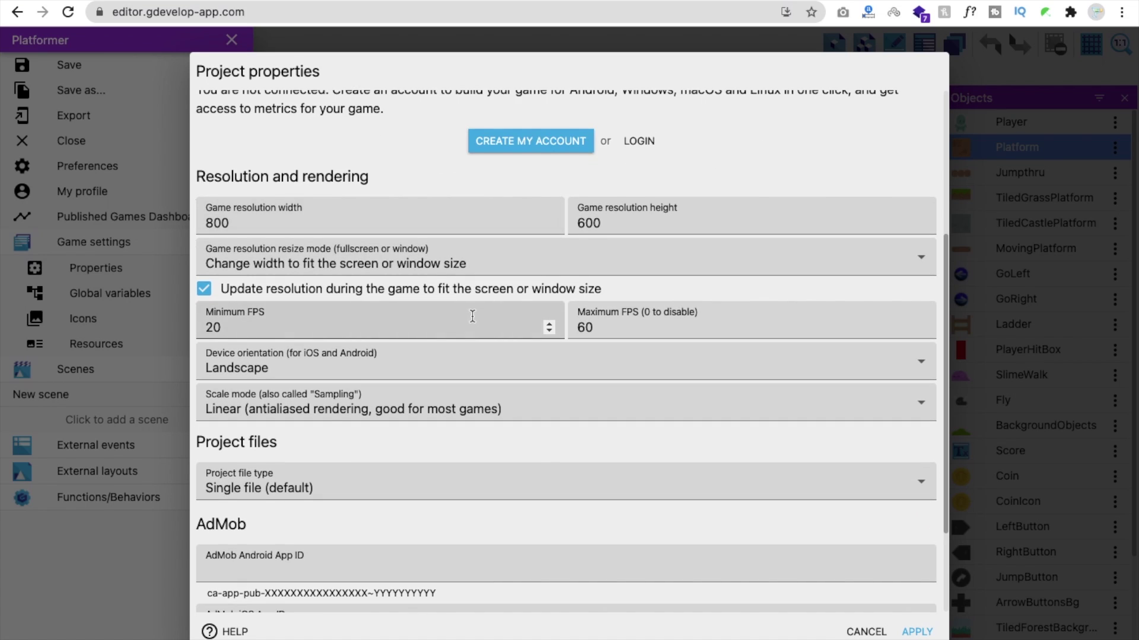
scroll(472, 317, down, 3)
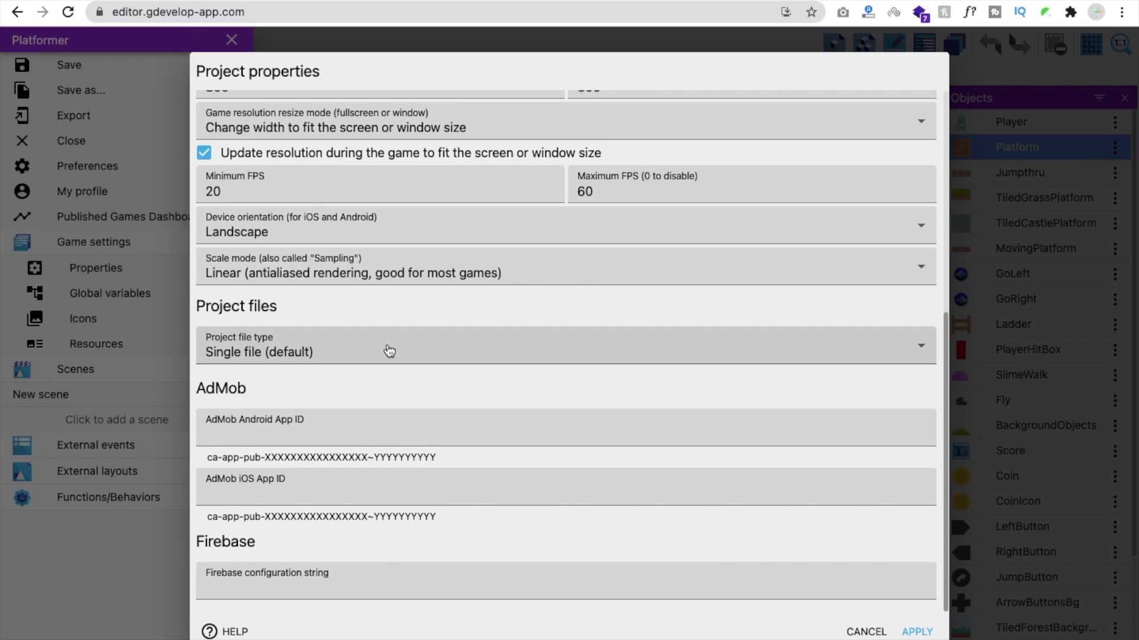
scroll(389, 351, up, 8)
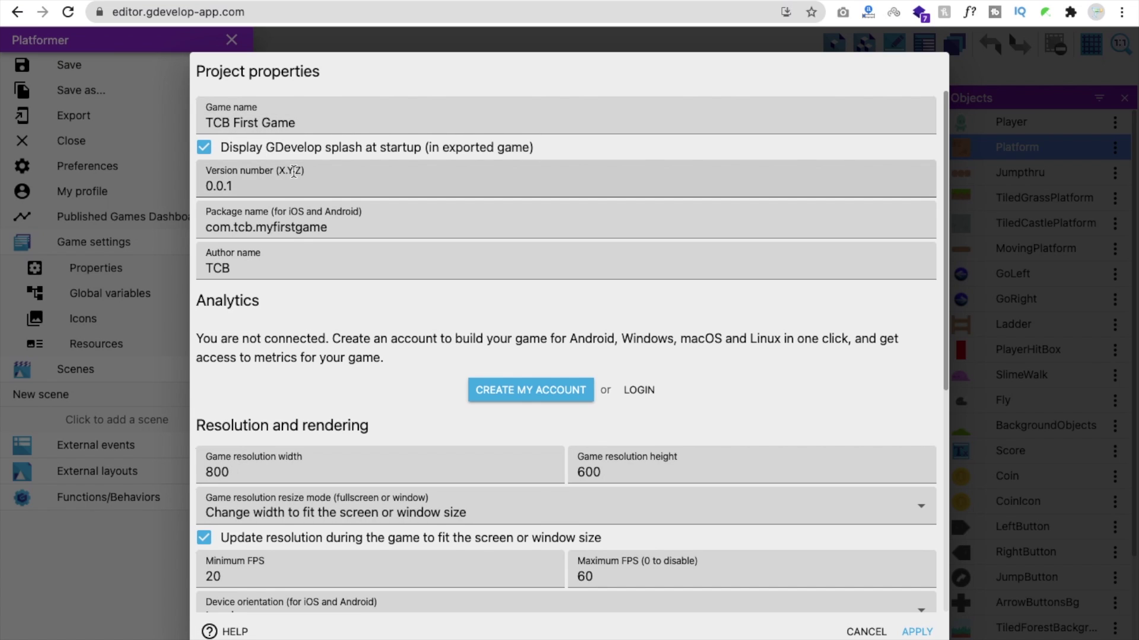
click(919, 631)
click(513, 519)
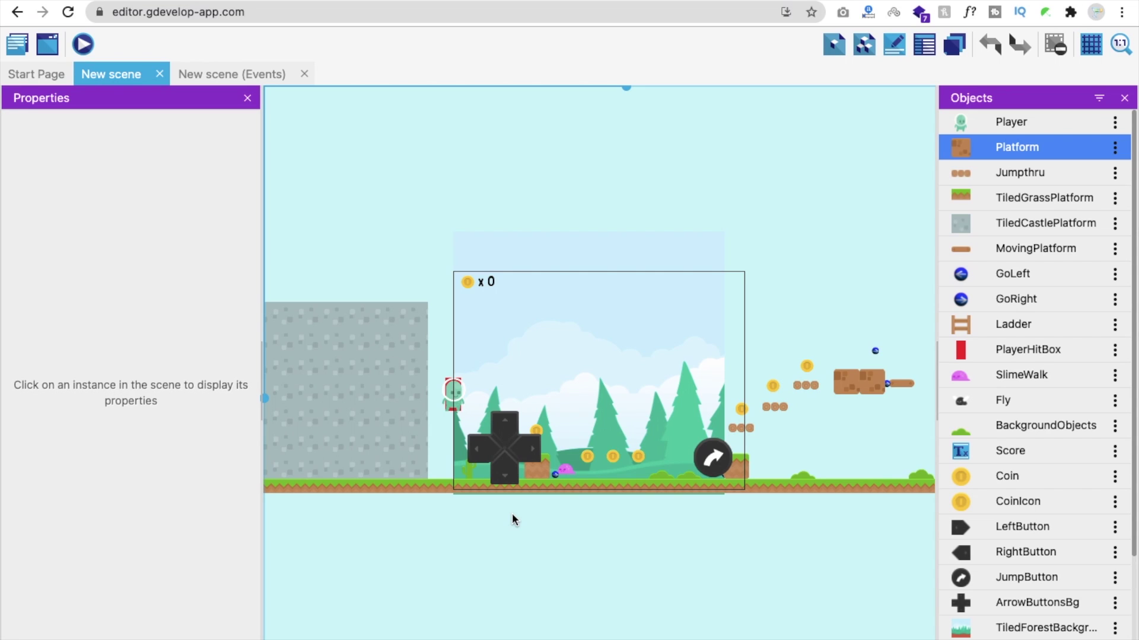
Look over the scene's level layout and inspect the instance properties of the coins placed above the ground
scroll(626, 416, right, 5)
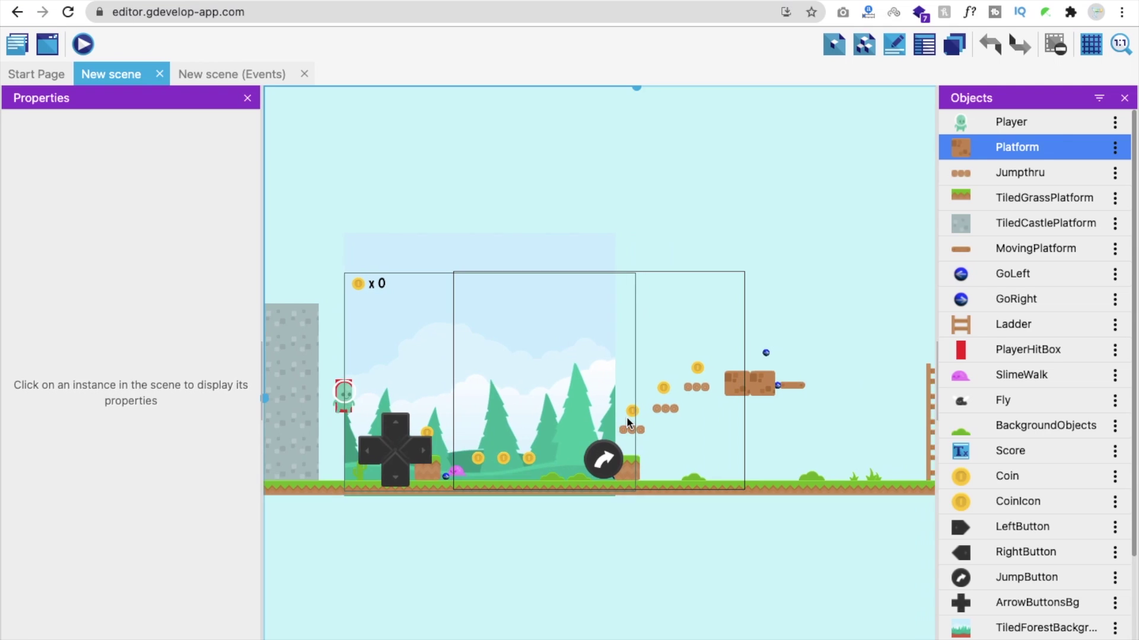
scroll(626, 416, right, 3)
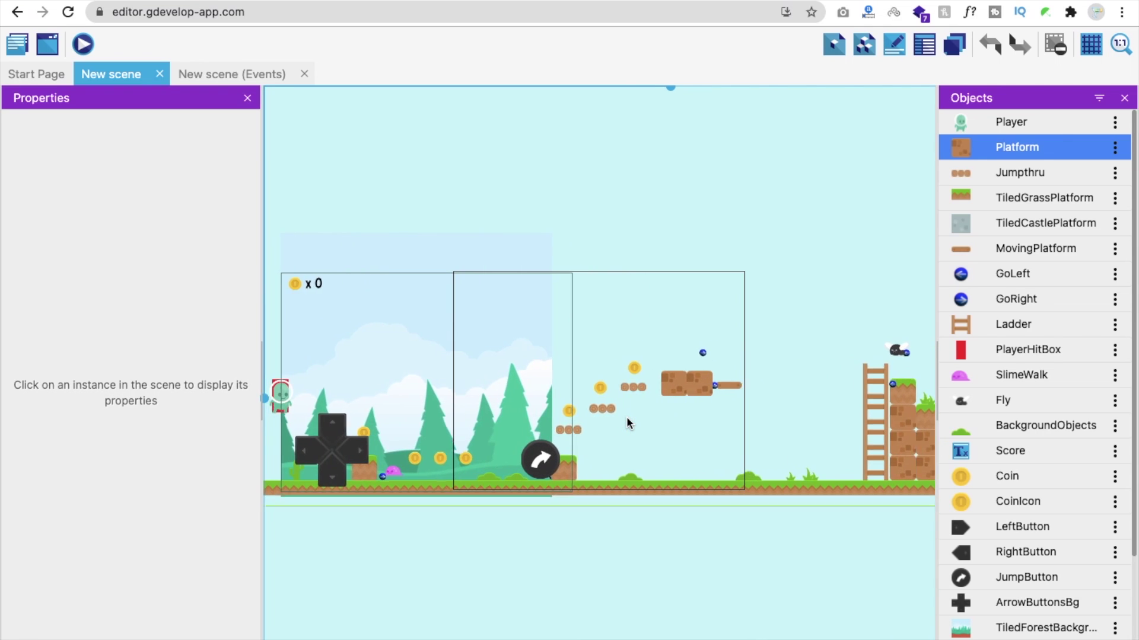
scroll(627, 416, left, 10)
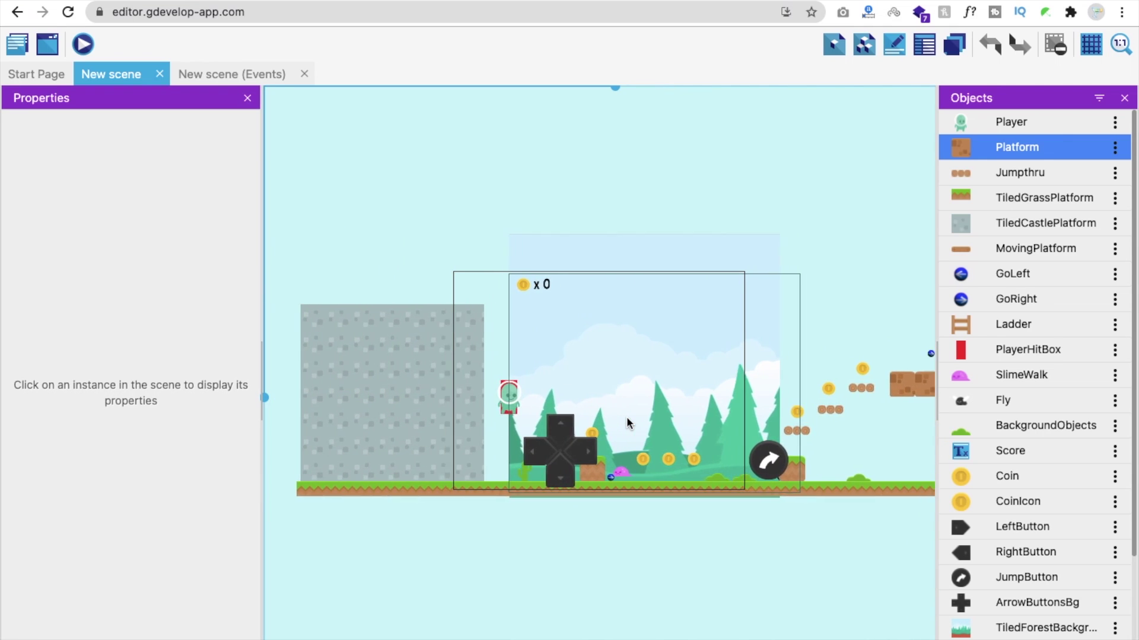
scroll(627, 422, right, 3)
click(620, 460)
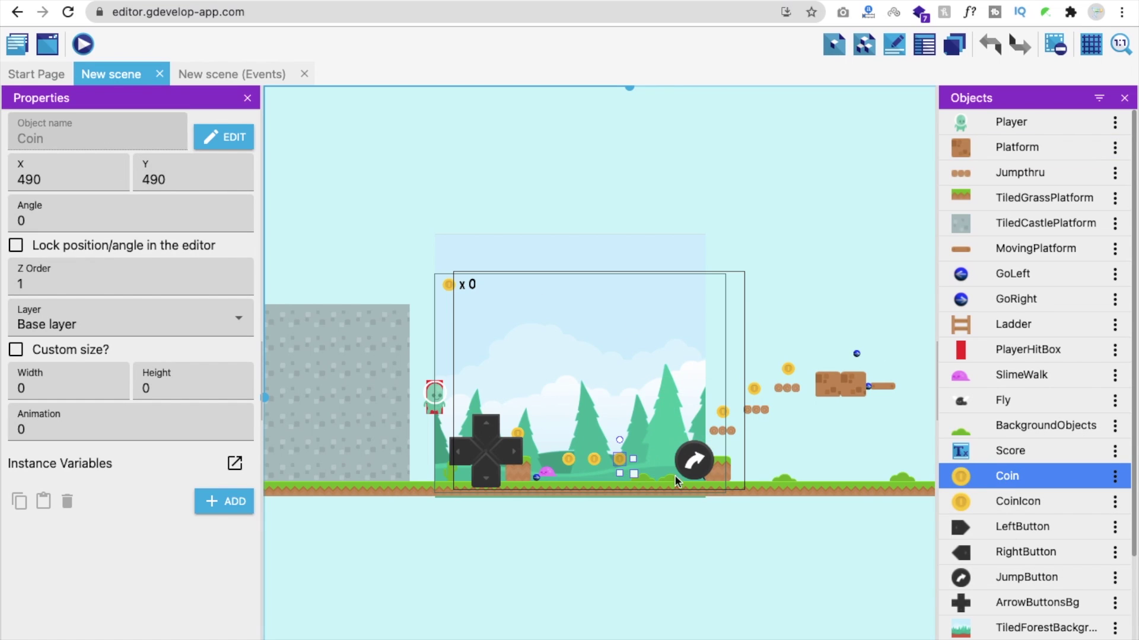
click(1005, 476)
click(1005, 475)
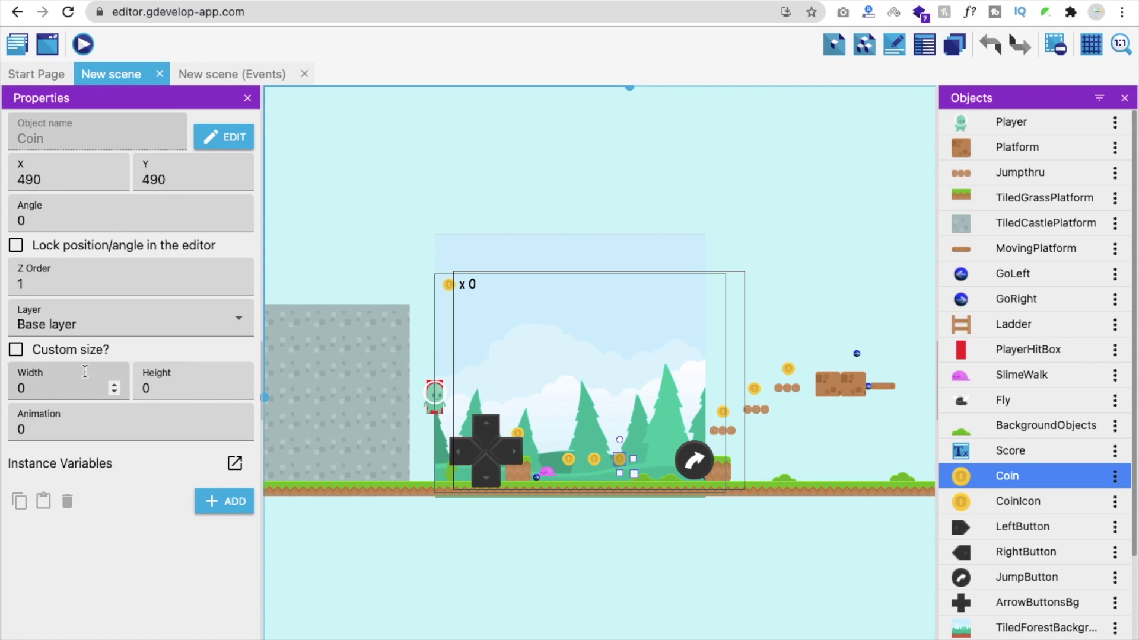
drag(619, 459, 567, 460)
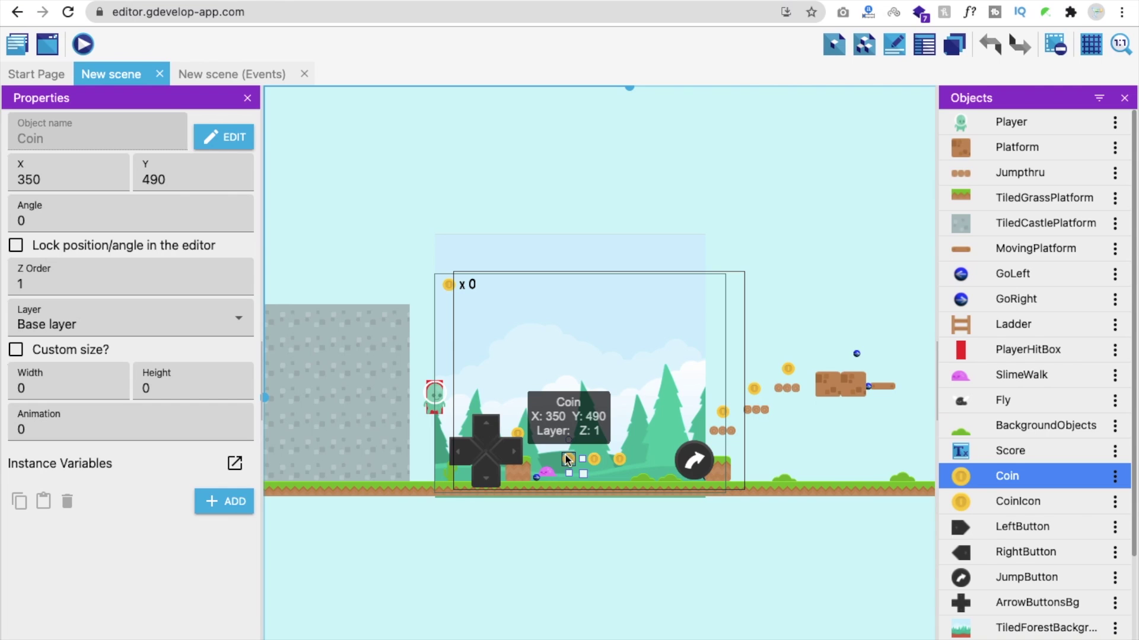
click(642, 528)
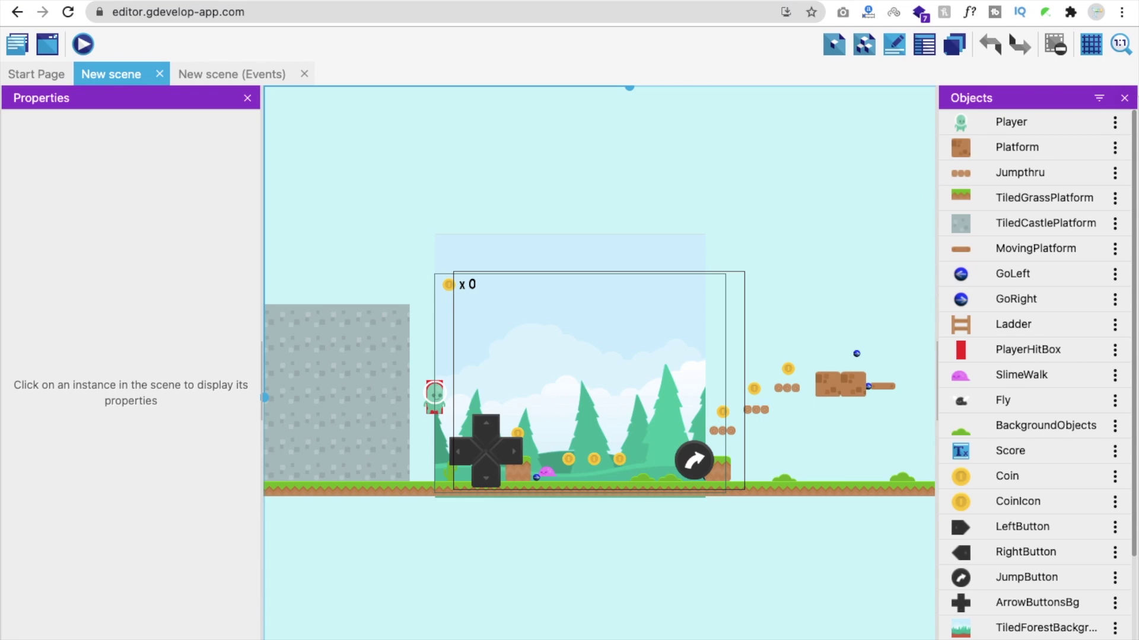
Hide the Objects list and preview the game, running and jumping the player across coins and platforms to the ladder, then return to the editor
click(1126, 97)
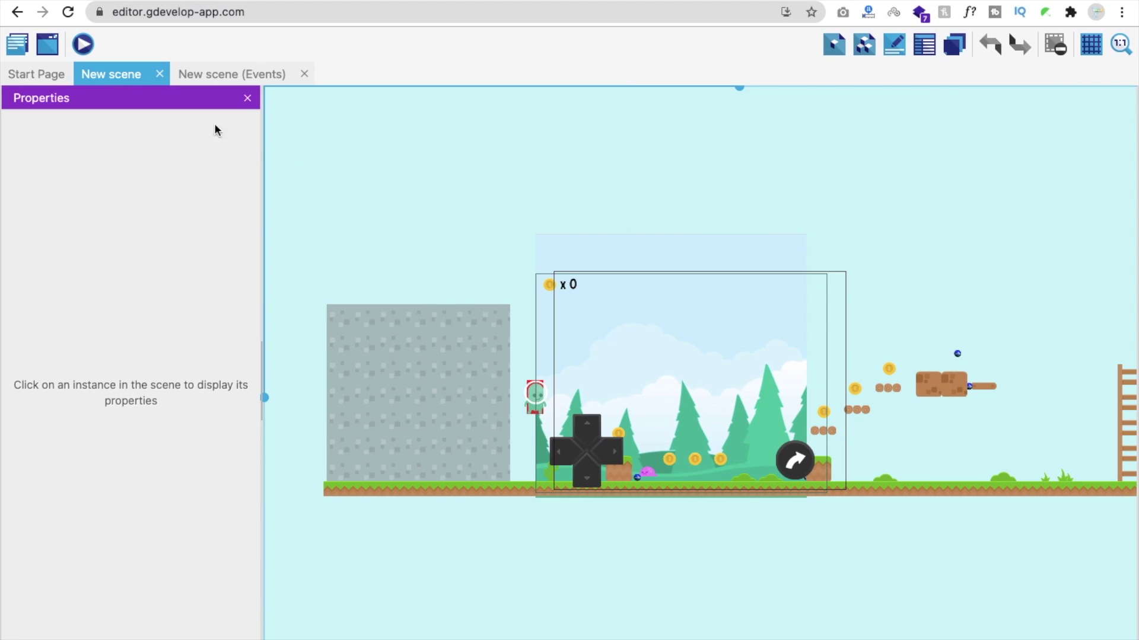
click(83, 44)
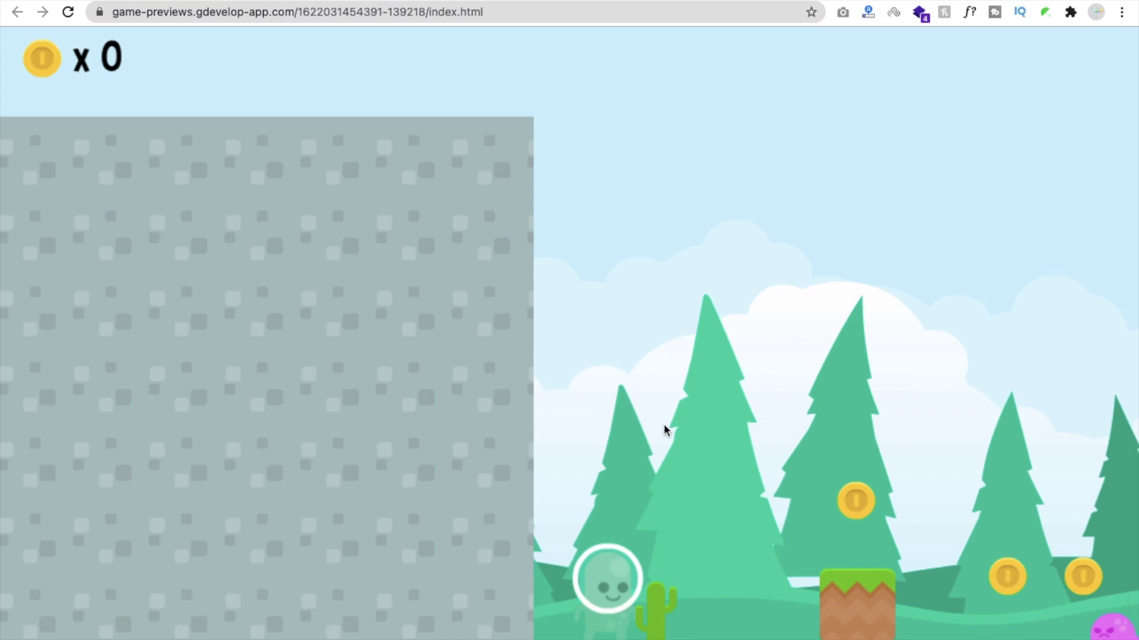
key(Right)
key(space)
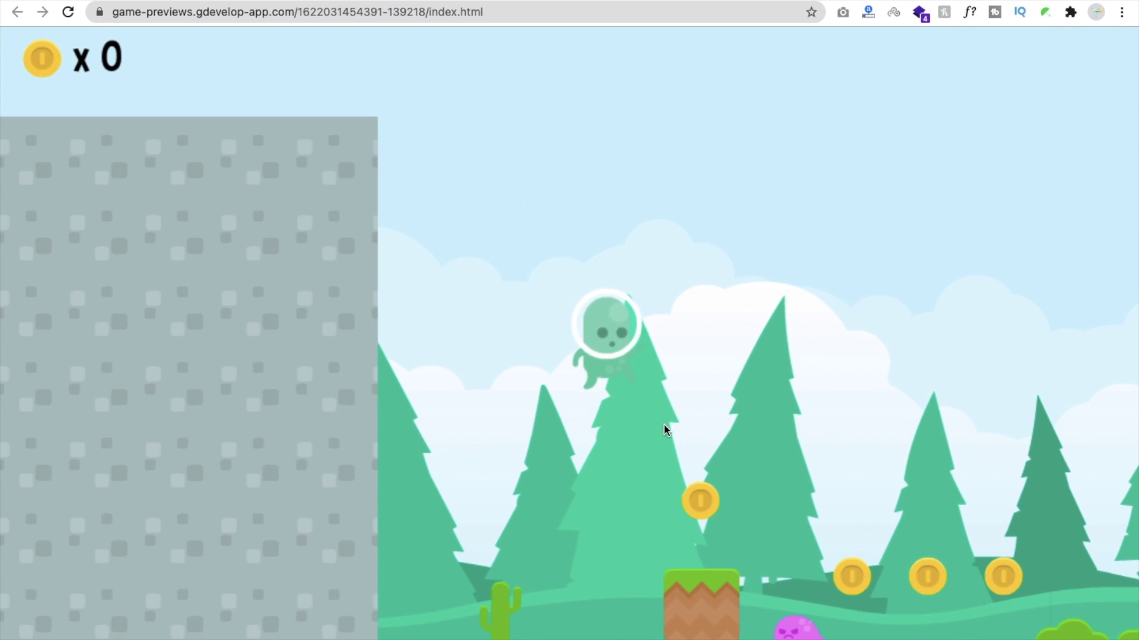
key(Right)
key(space)
key(Right)
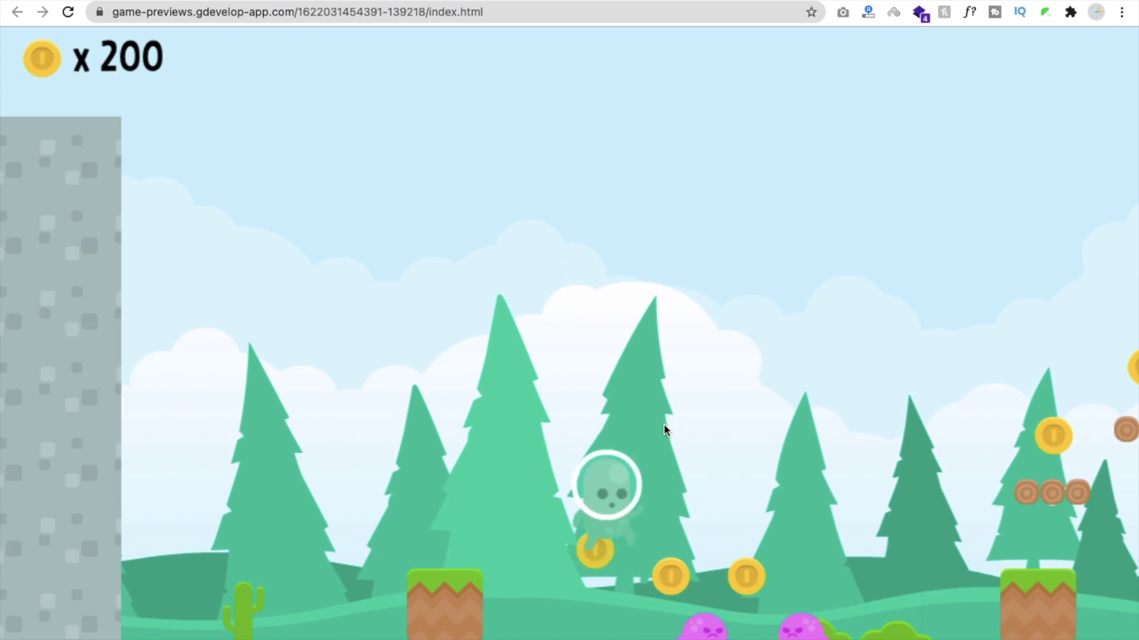
key(space)
key(Right)
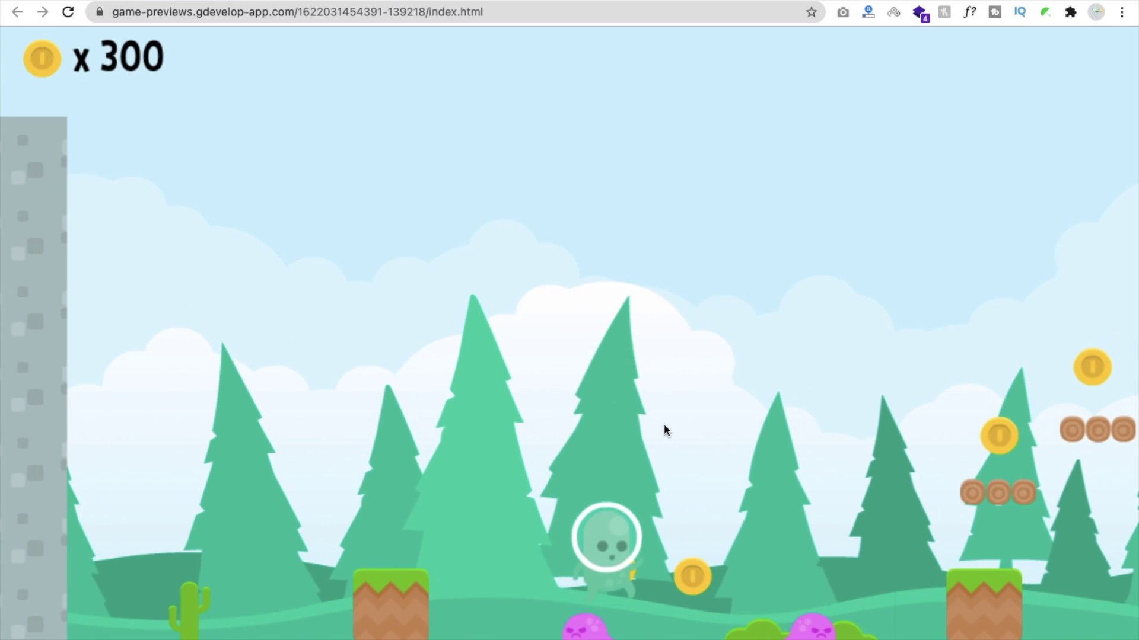
key(space)
key(space)
key(Right)
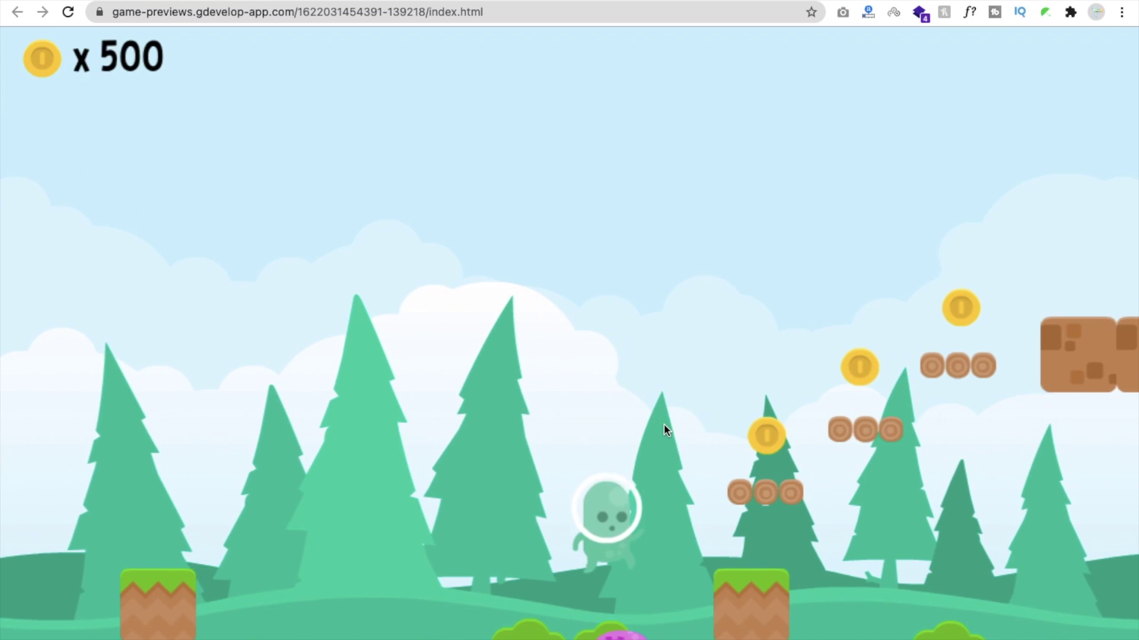
key(space)
key(space)
key(Right)
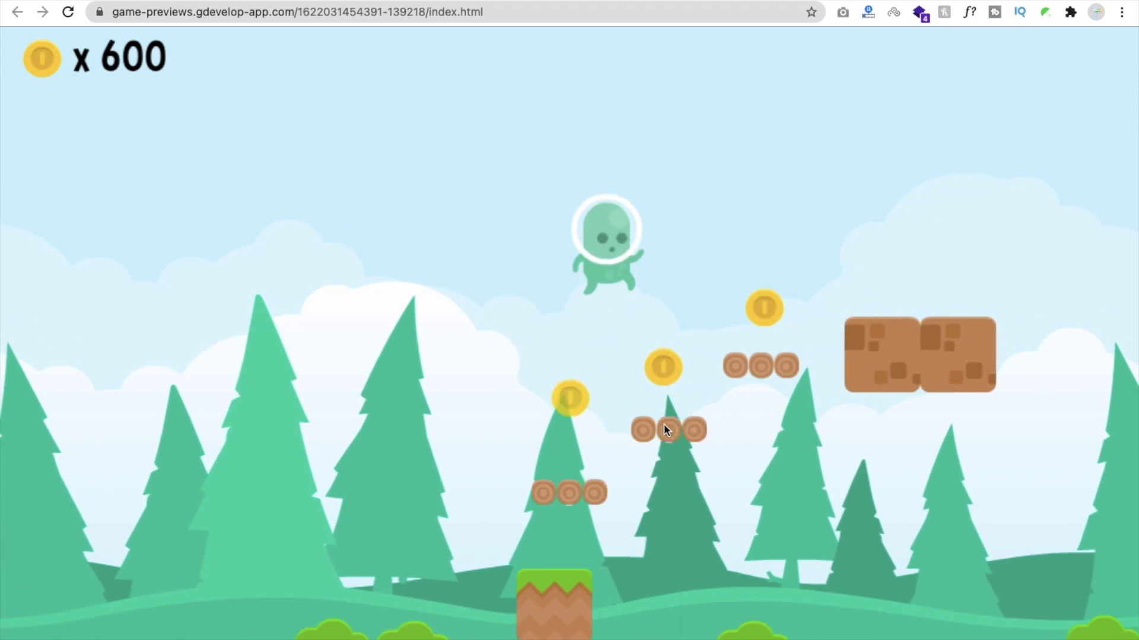
key(space)
key(Right)
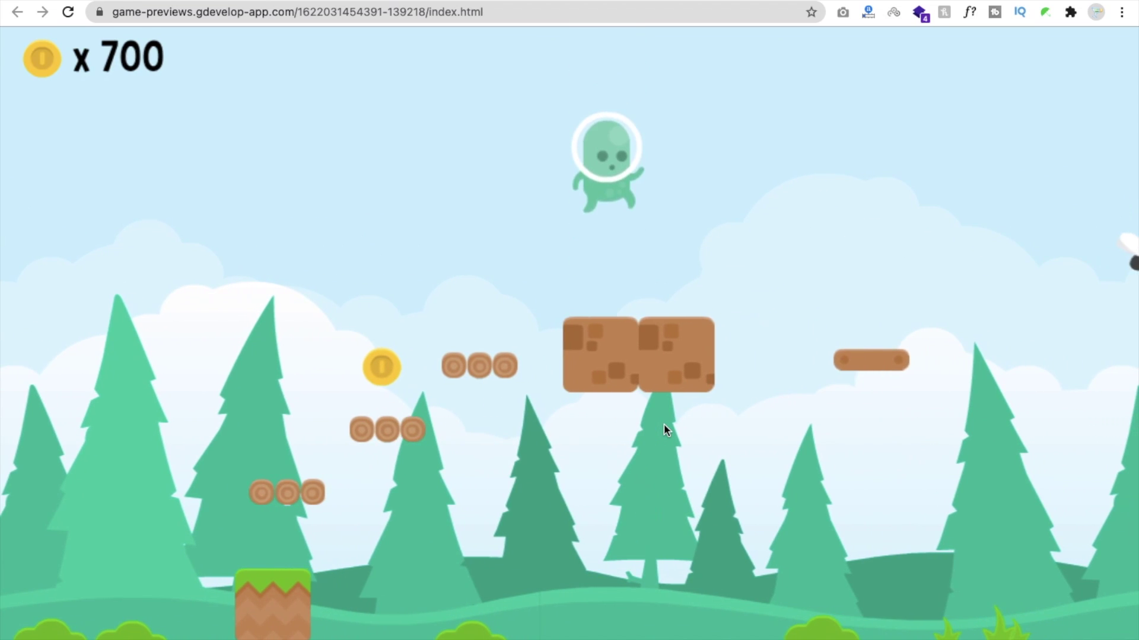
key(space)
key(Right)
key(space)
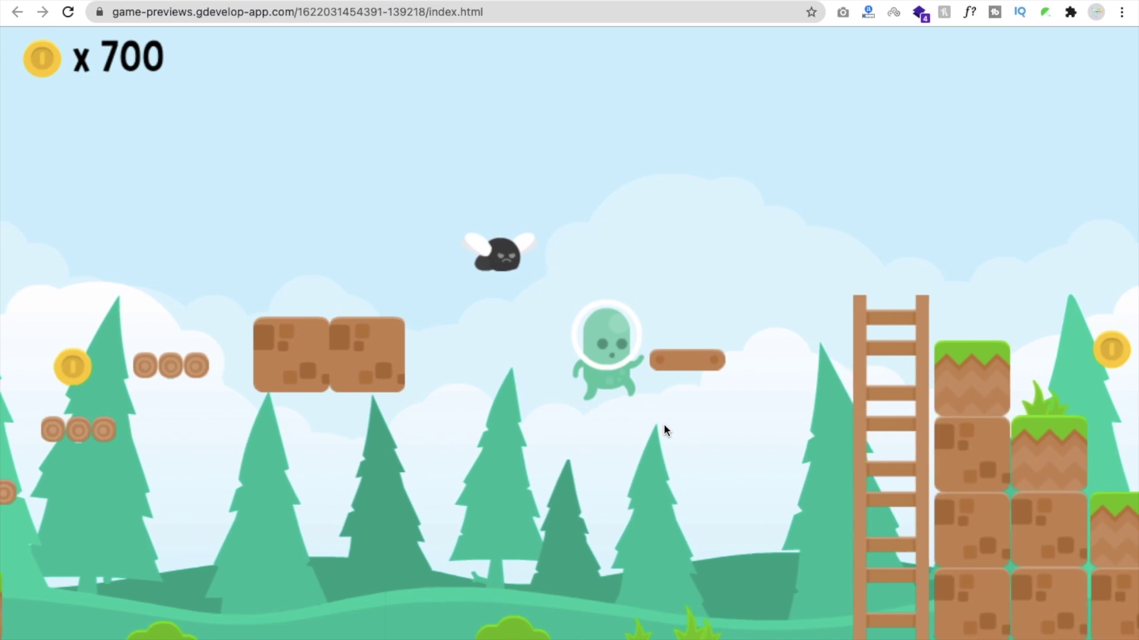
key(space)
key(Right)
key(space)
key(space)
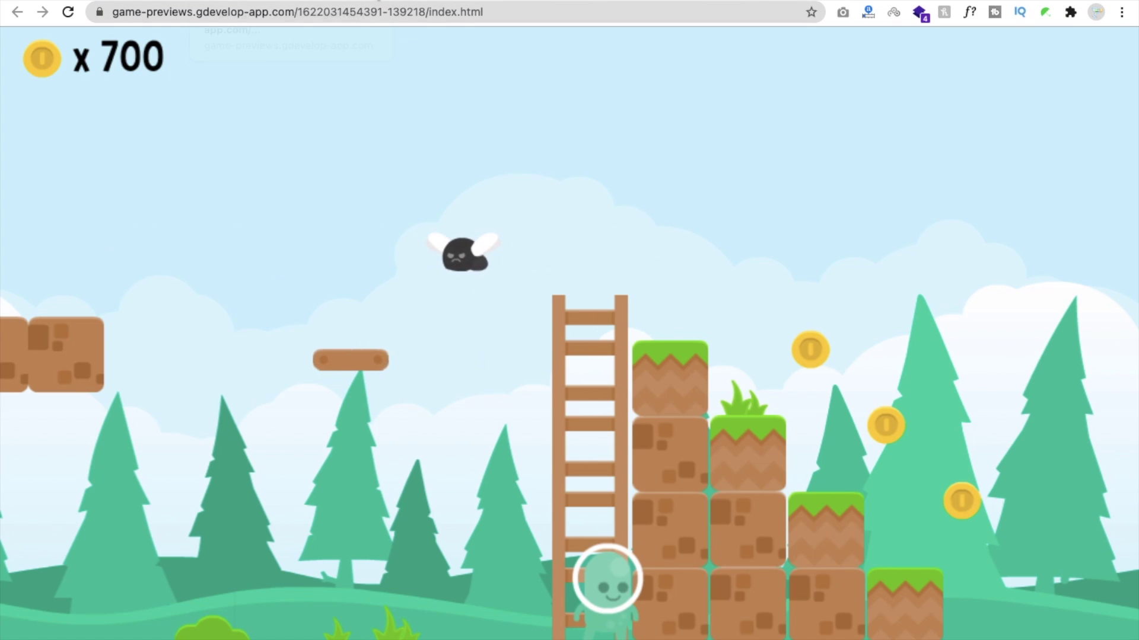
click(377, 0)
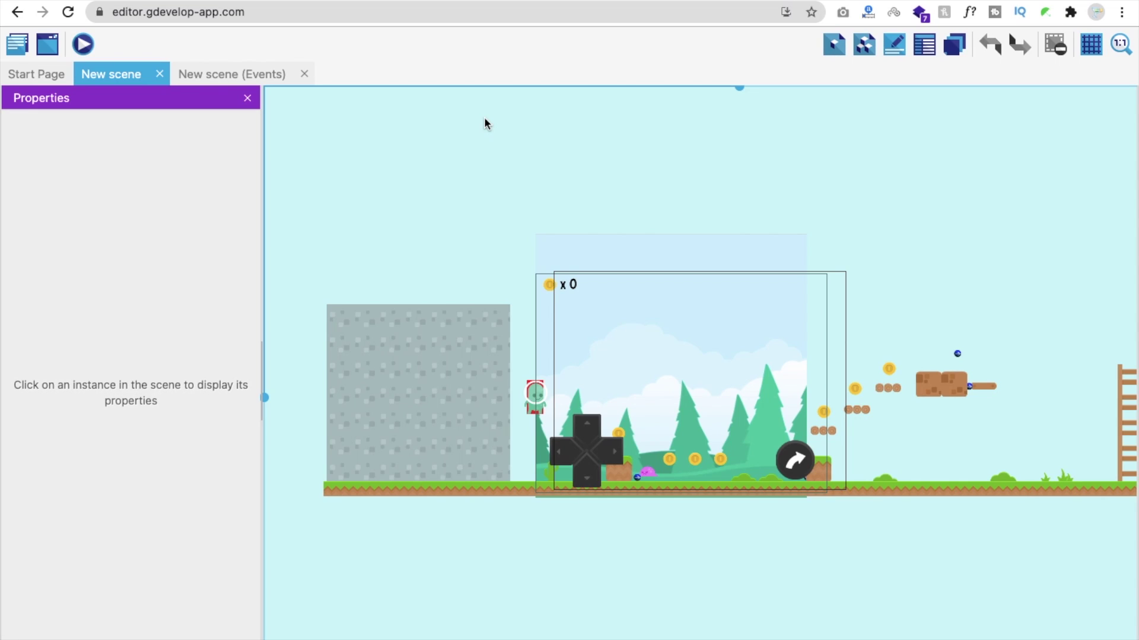
Open the project's export options and choose direct packaging for Android
click(17, 47)
click(76, 120)
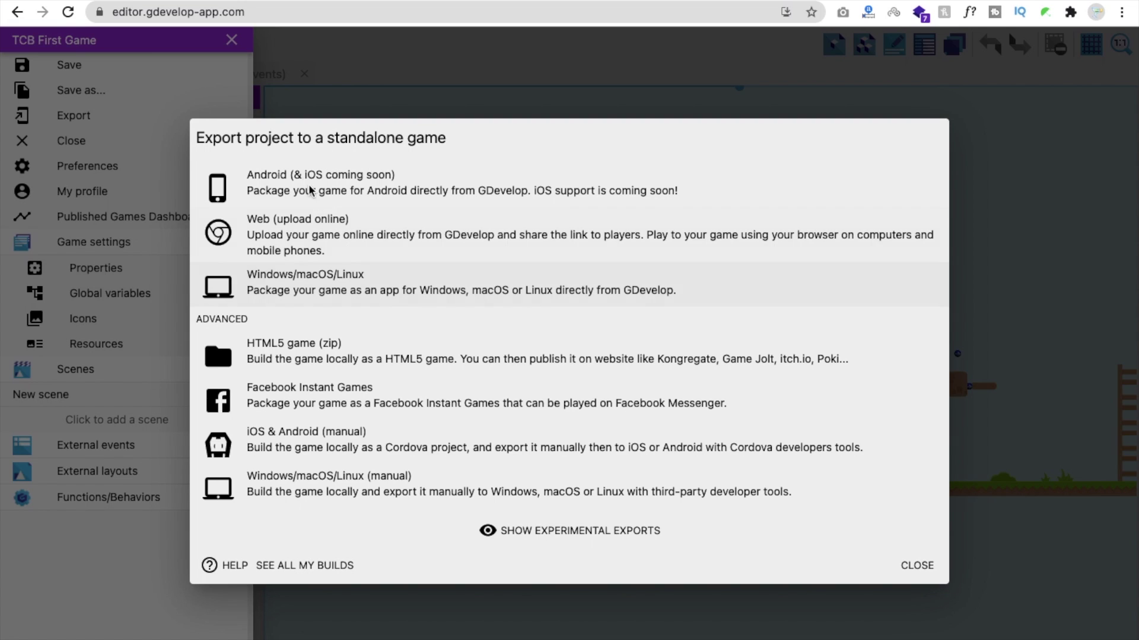
click(342, 189)
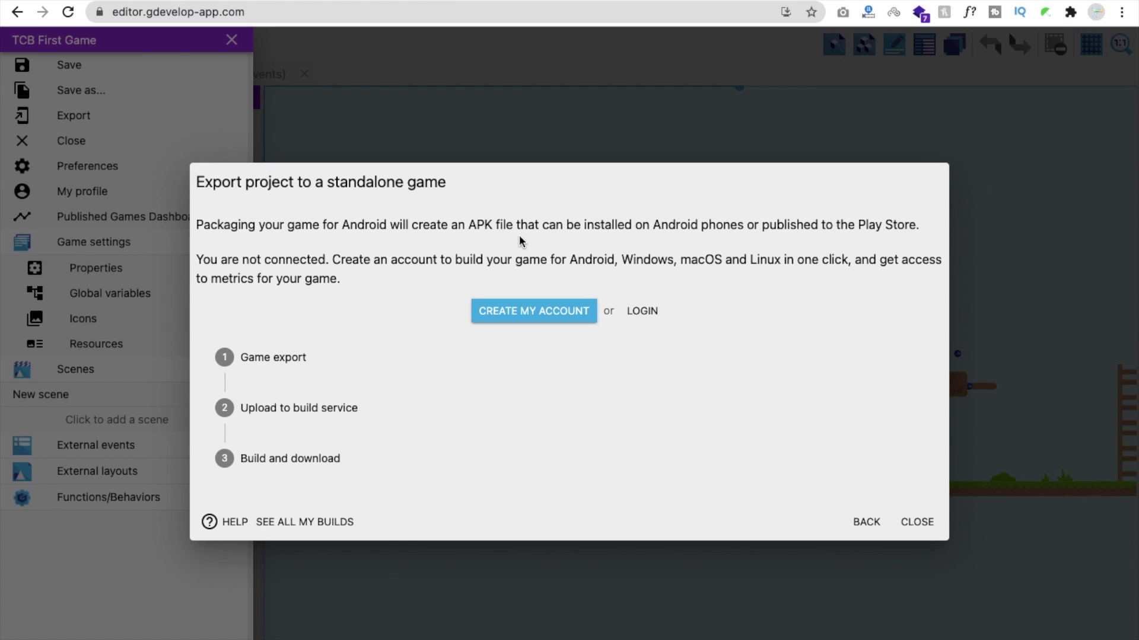
Open the account creation form, switch to logging in to an existing account, and sign in with the account e-mail and password
click(524, 310)
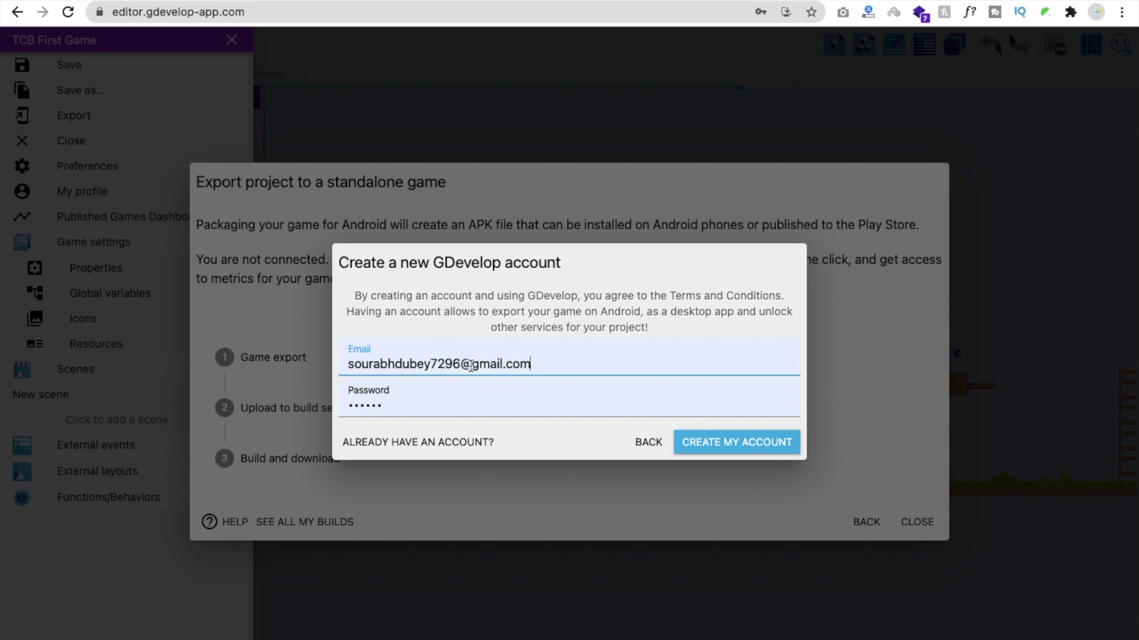
triple_click(470, 366)
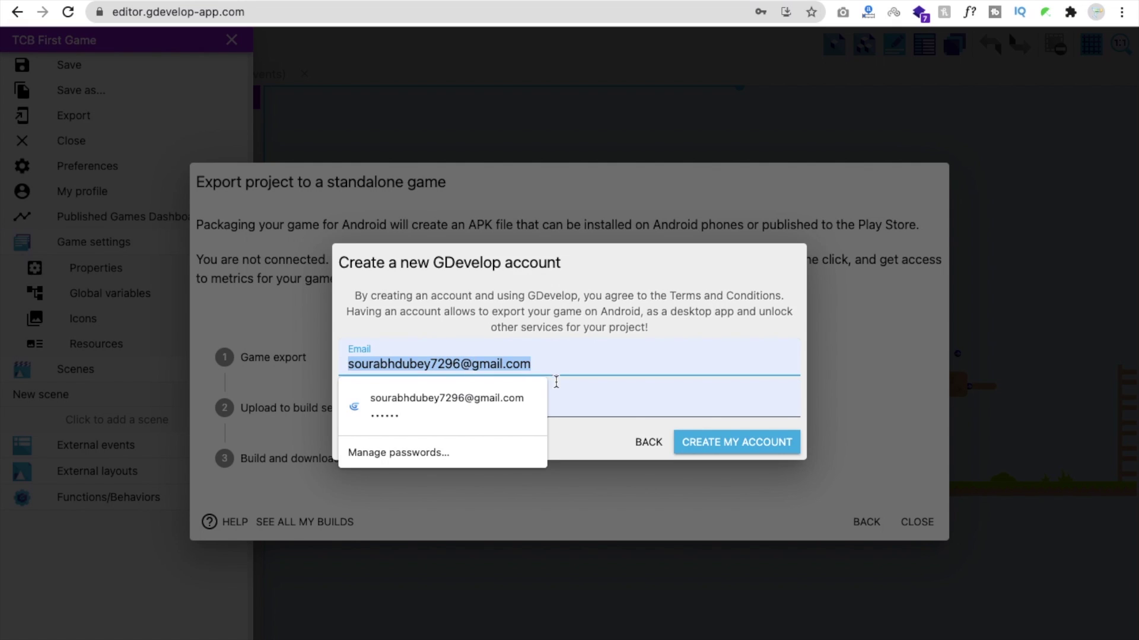
click(609, 414)
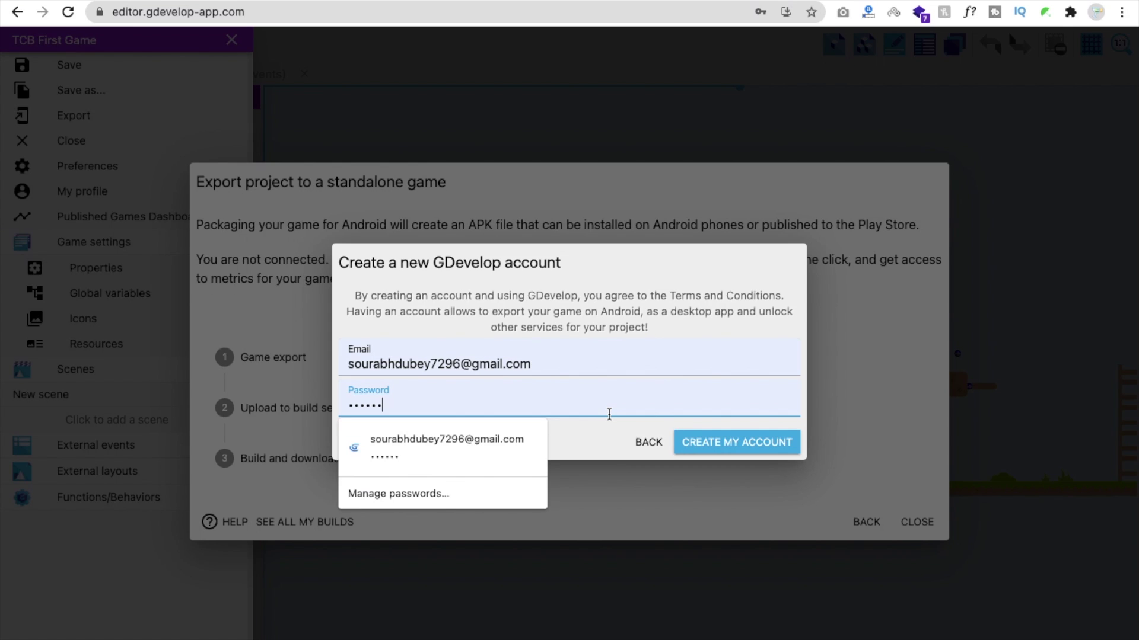
click(605, 370)
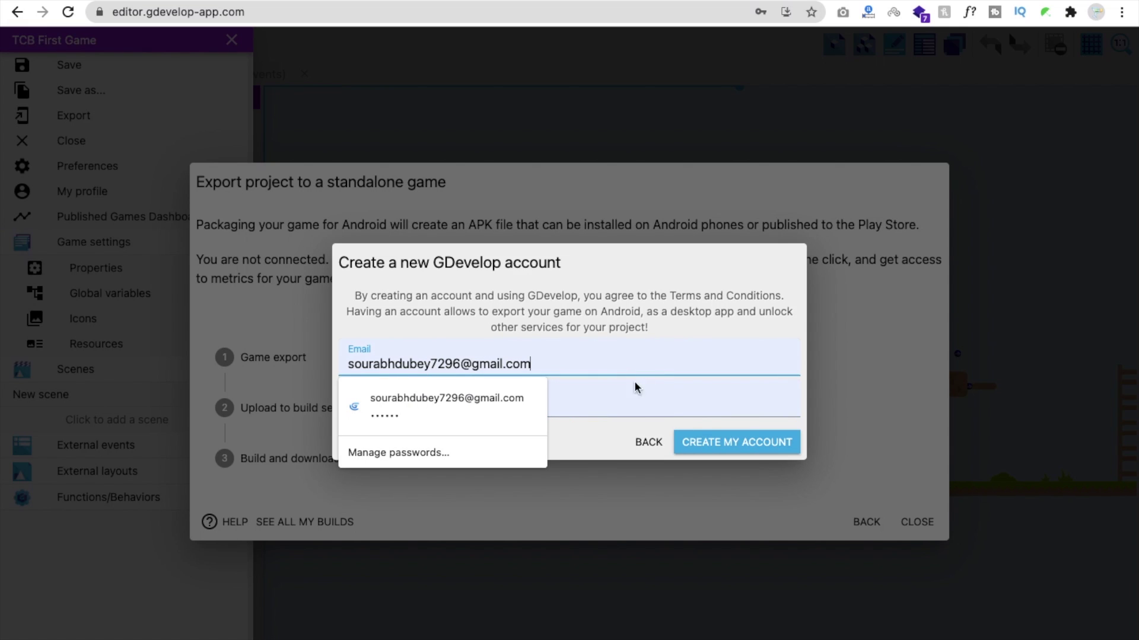
click(595, 452)
click(393, 442)
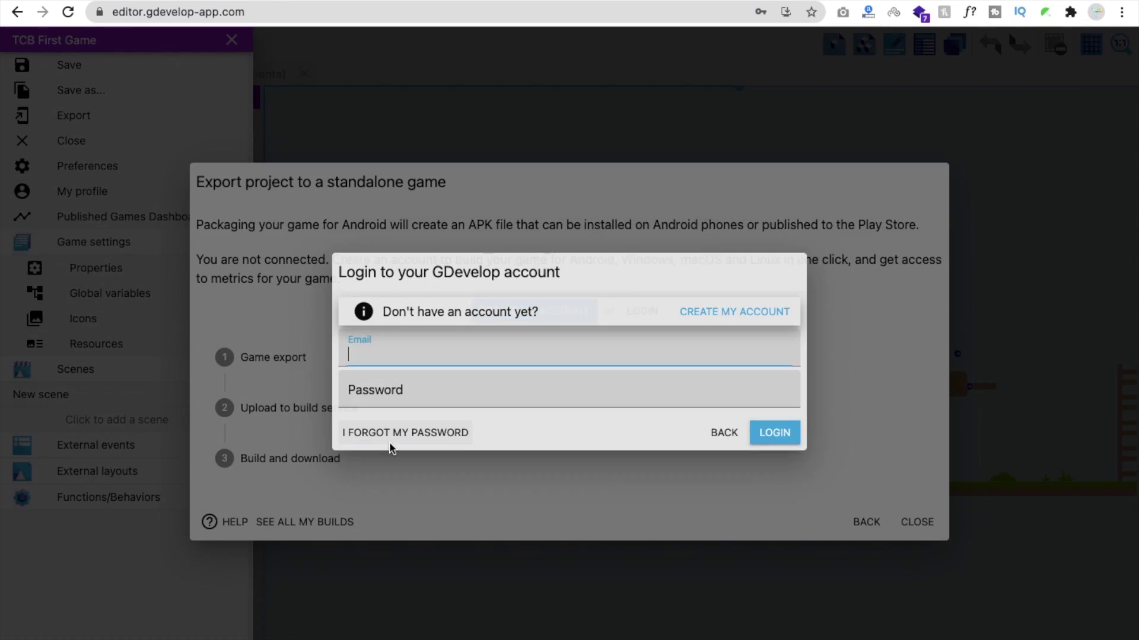
click(775, 435)
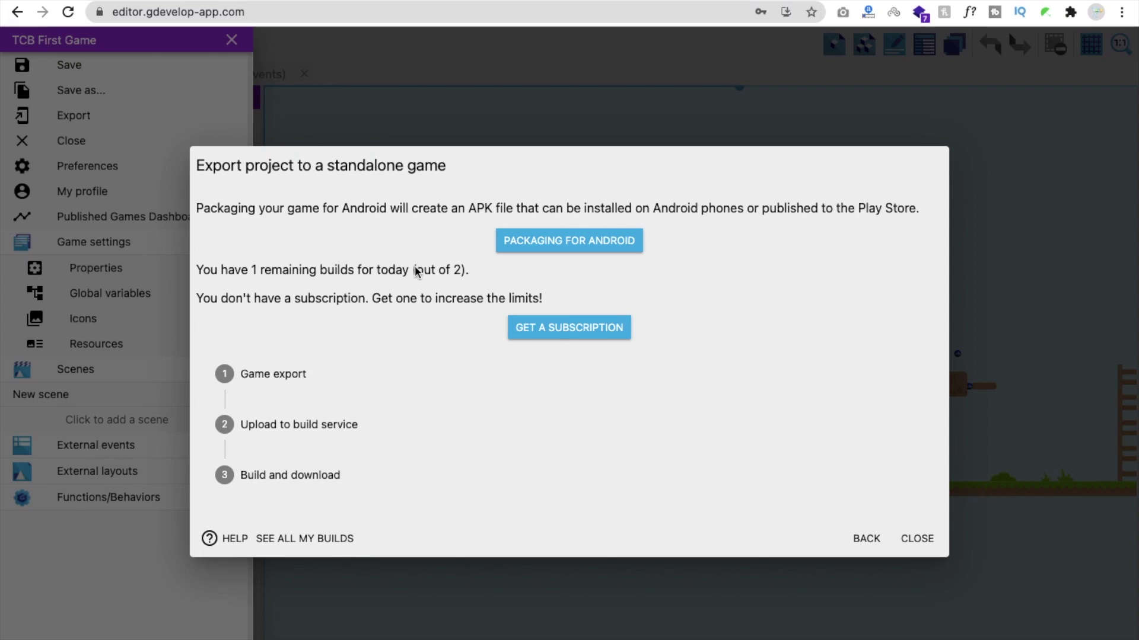
Package the game for Android, download the finished build, and show the downloaded file in Finder
click(560, 244)
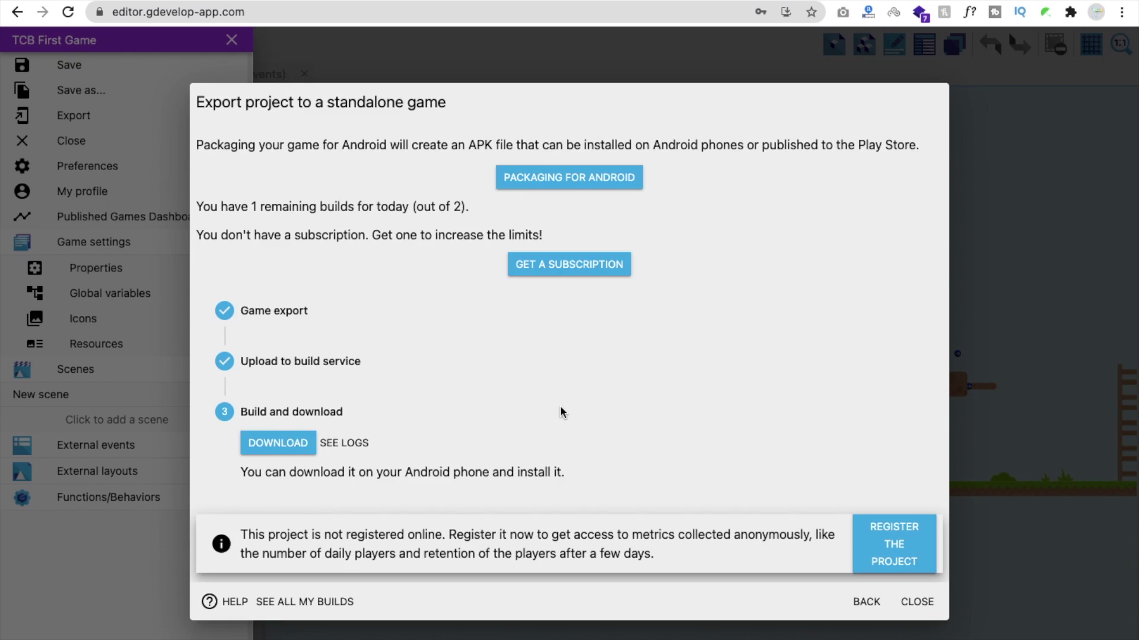
click(270, 446)
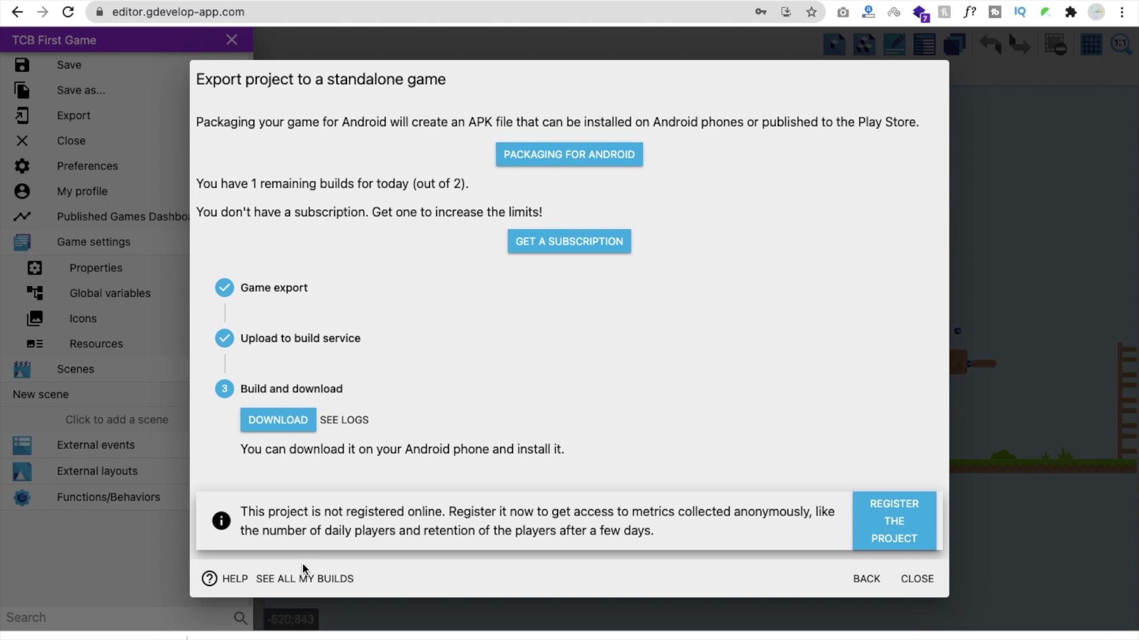
click(172, 638)
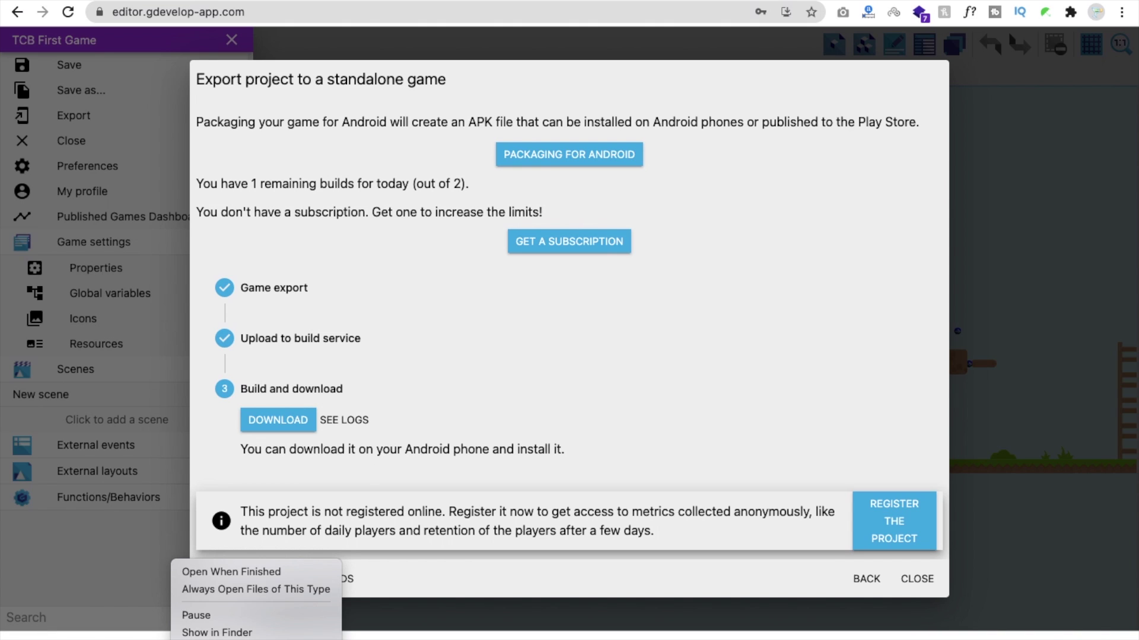
click(240, 632)
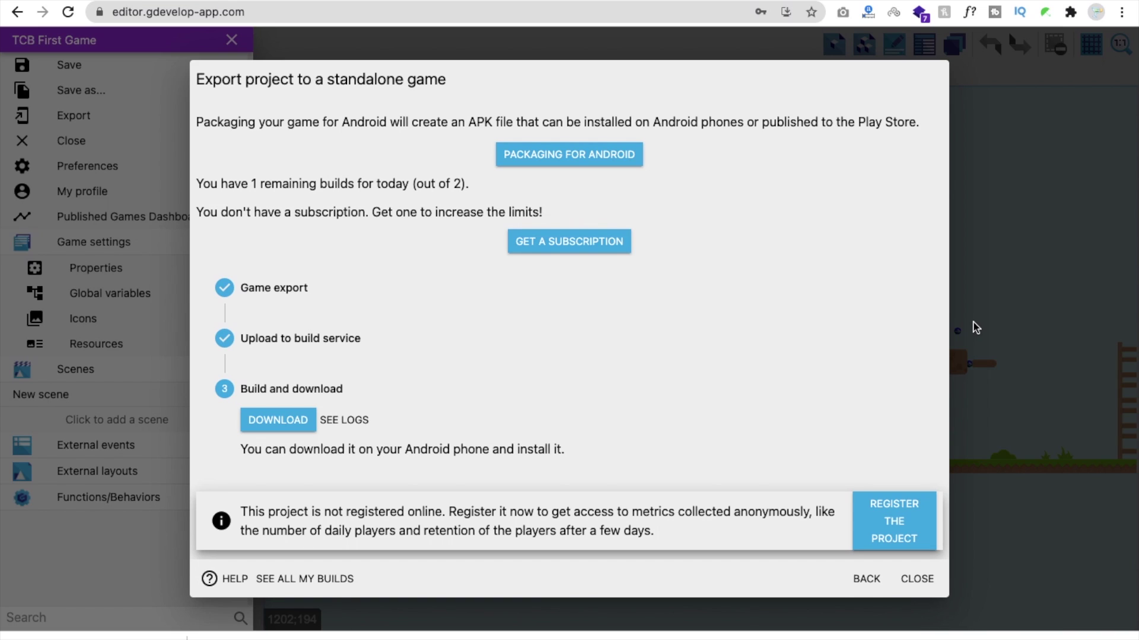
mouse_move(947, 1)
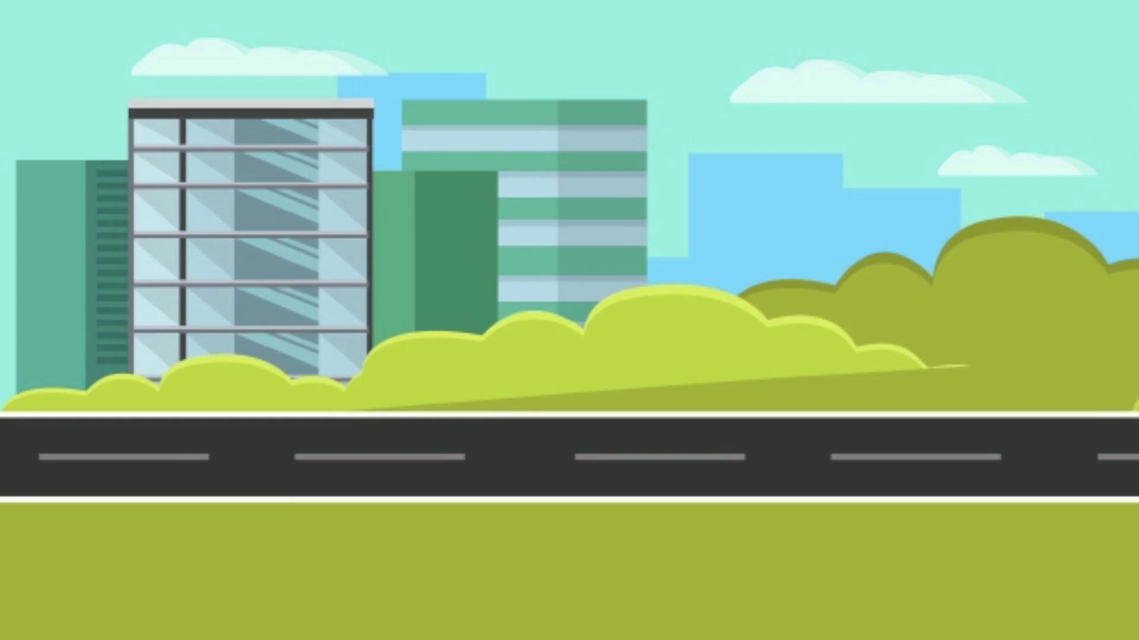